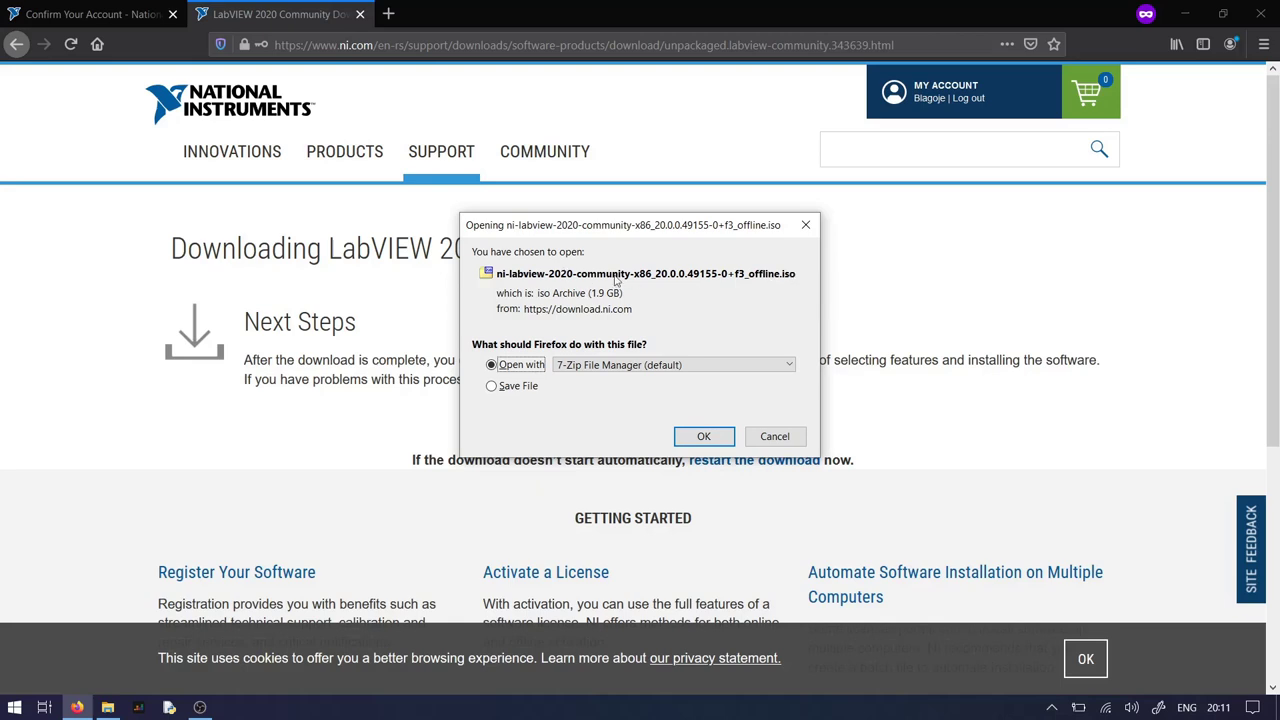
- Save the LabVIEW 2020 Community offline ISO download to disk instead of opening it with 7-Zip
{"action": "left_click", "coordinate": [525, 387]}
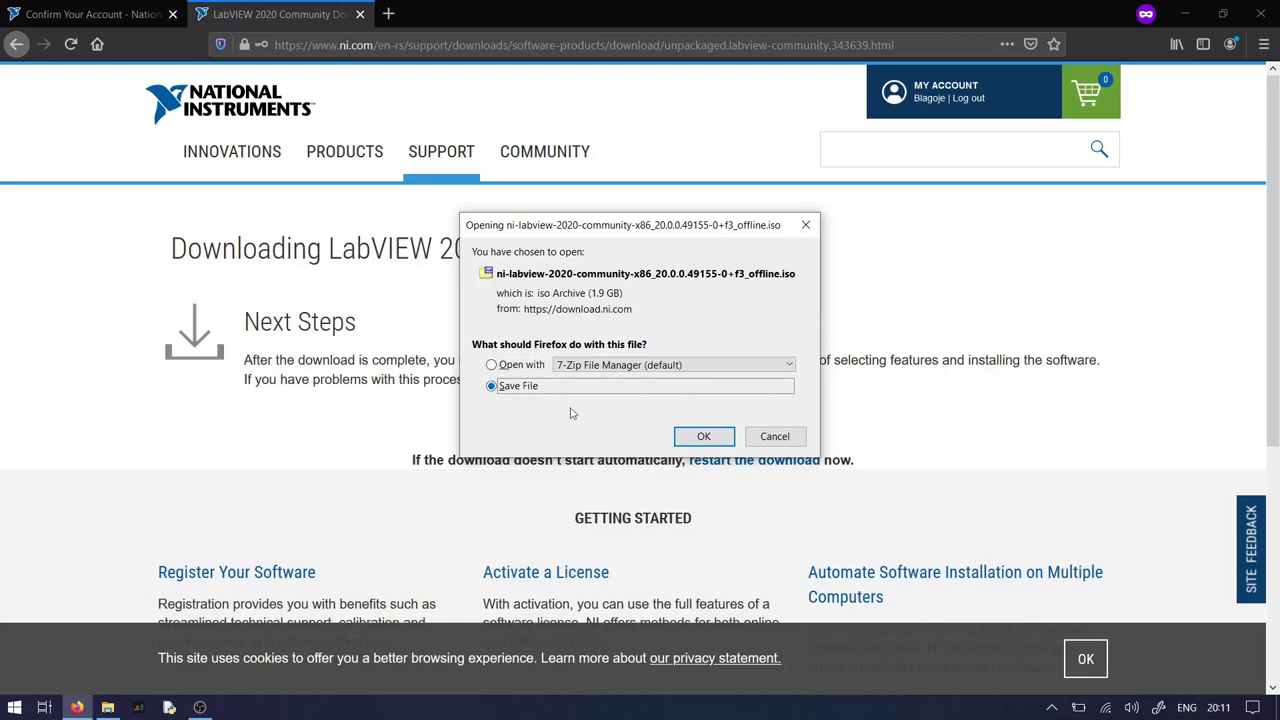
{"action": "left_click", "coordinate": [700, 437]}
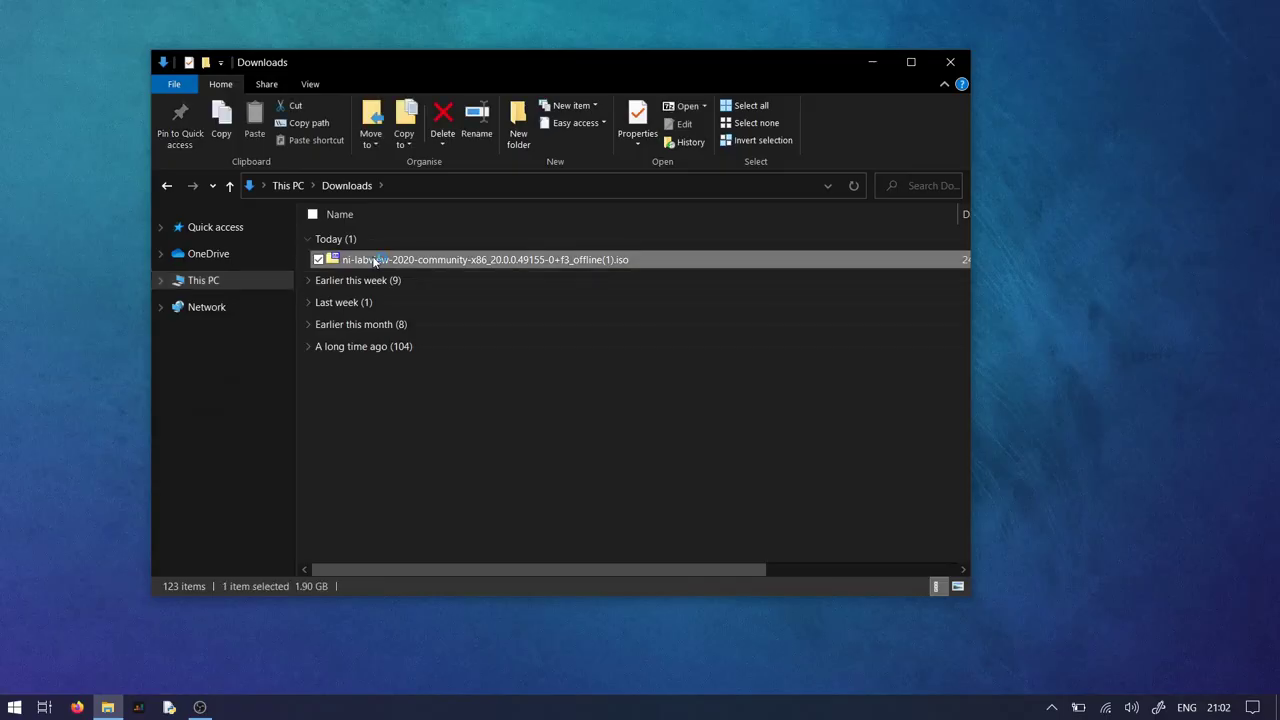
- Try to run Install.exe directly from inside the downloaded LabVIEW ISO archive, then close the archive
{"action": "double_click", "coordinate": [362, 258]}
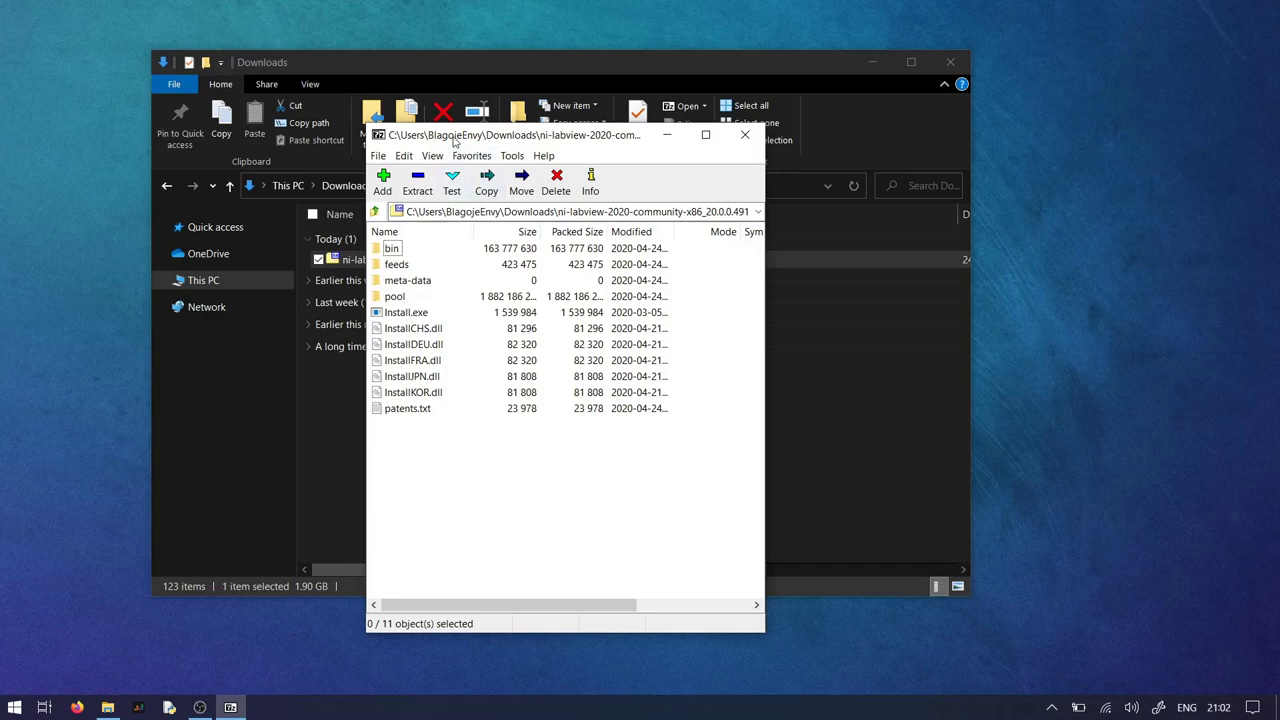
{"action": "left_click_drag", "start_coordinate": [455, 140], "coordinate": [474, 143]}
{"action": "left_click", "coordinate": [418, 316]}
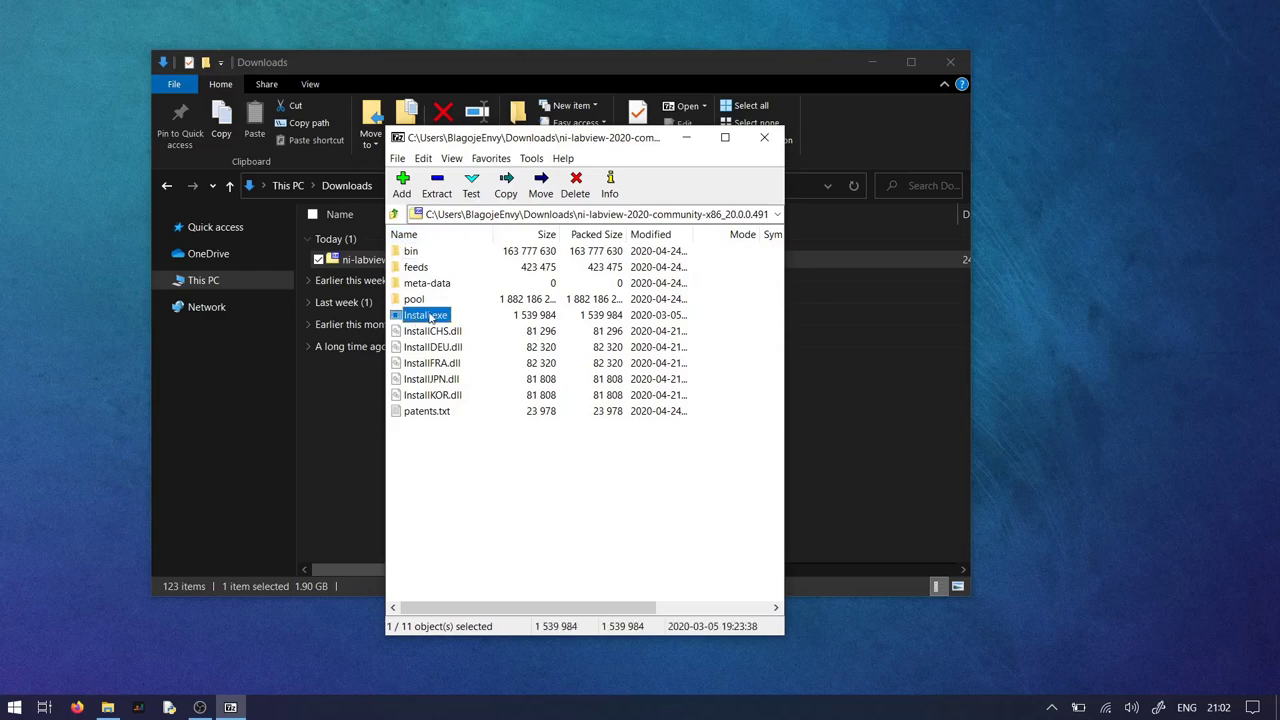
{"action": "double_click", "coordinate": [430, 317]}
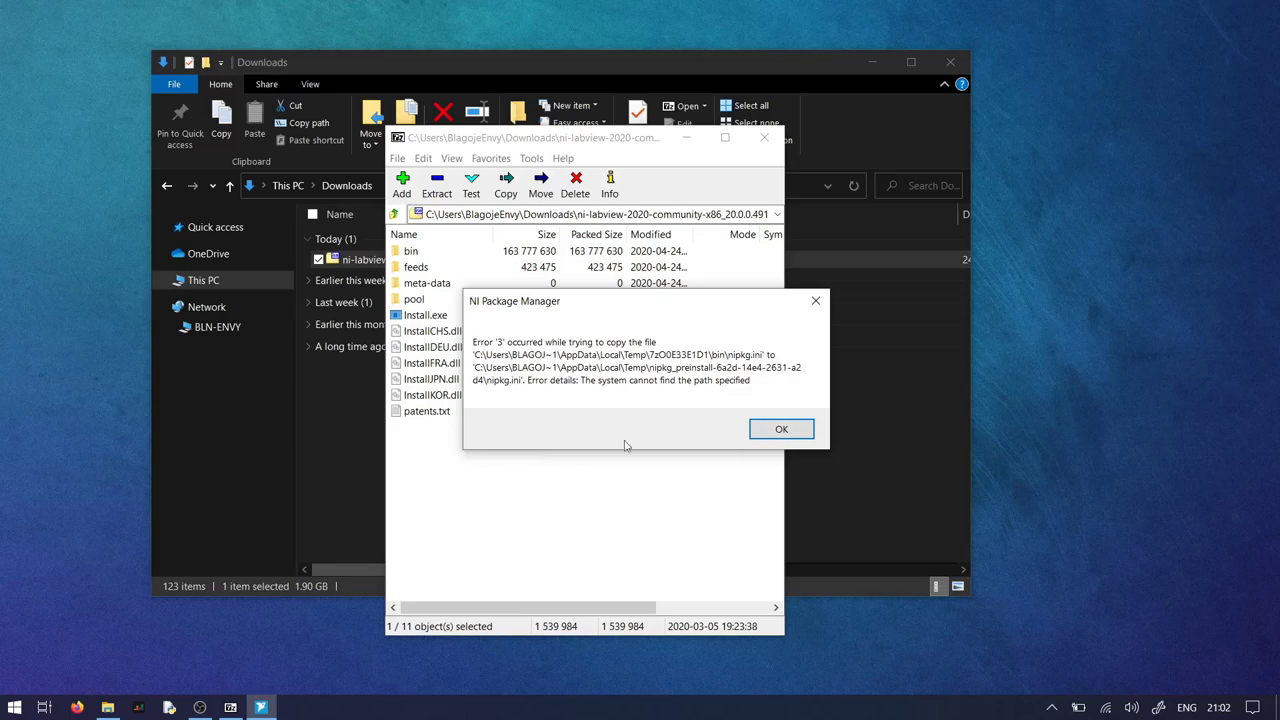
{"action": "left_click", "coordinate": [805, 430]}
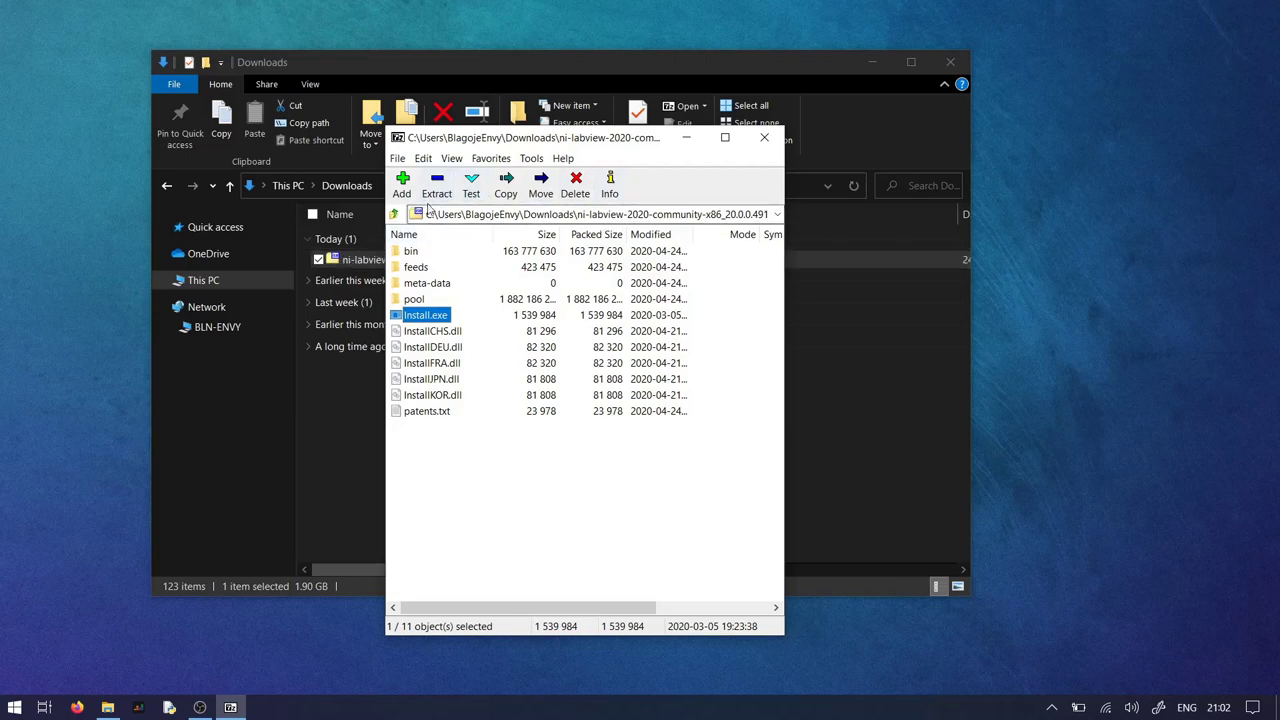
{"action": "left_click", "coordinate": [764, 138]}
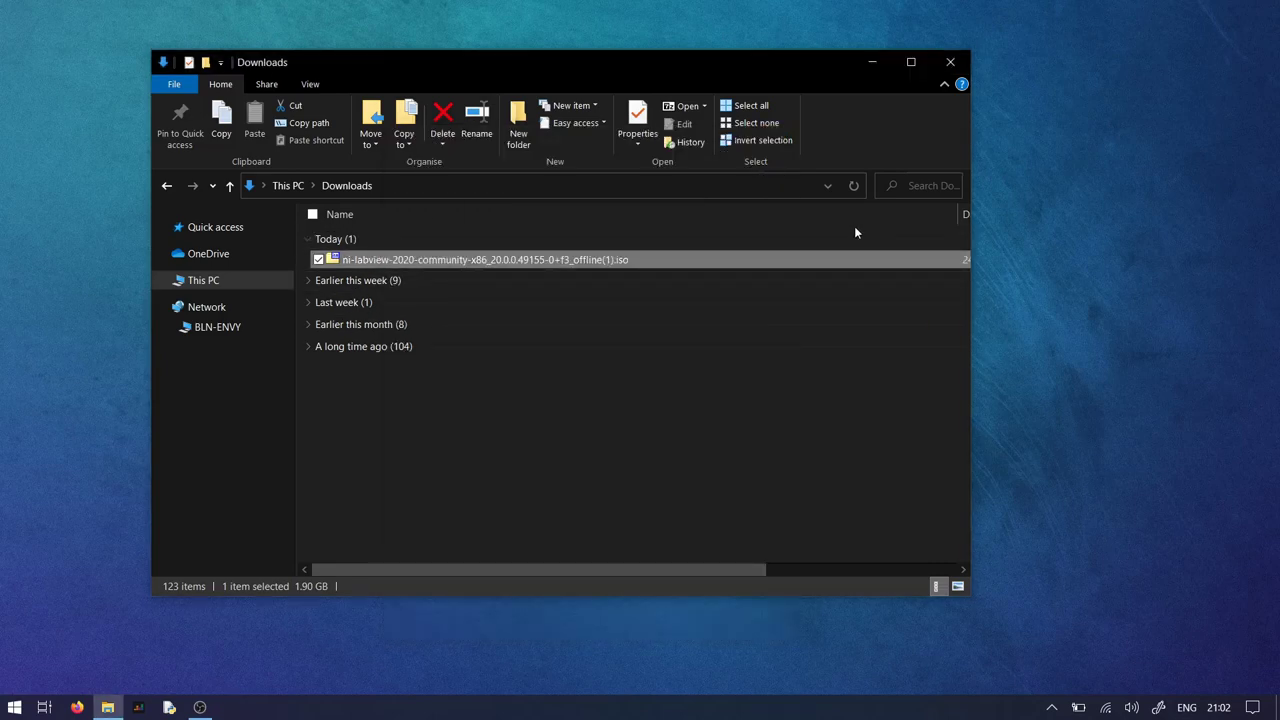
- Create a new folder named LabVIEW in Downloads
{"action": "left_click", "coordinate": [519, 136]}
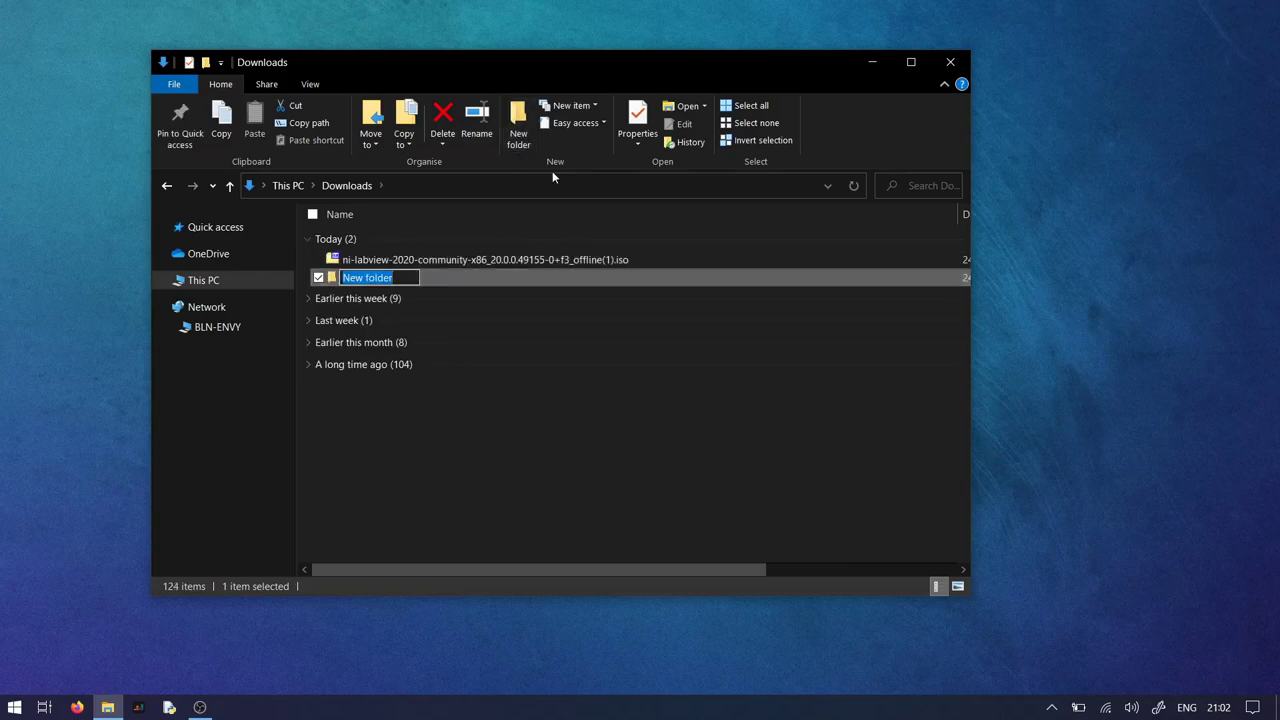
{"action": "key", "text": "BackSpace"}
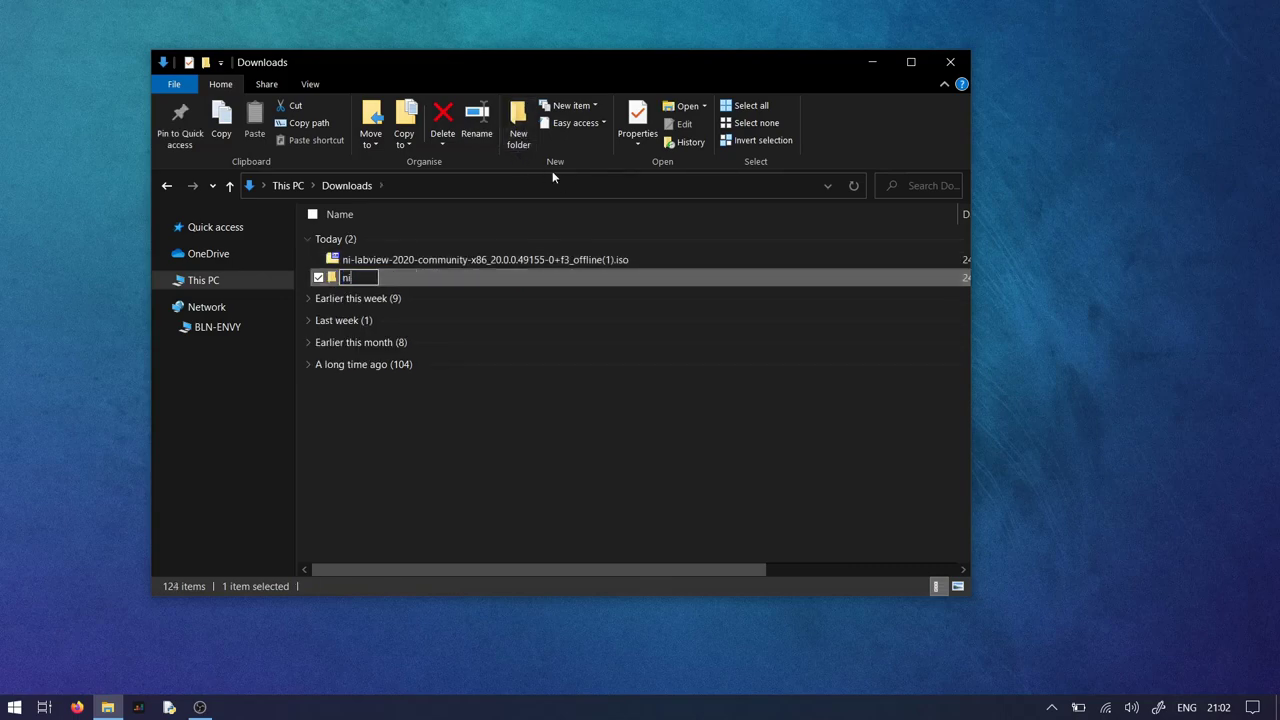
{"action": "type", "text": "LabVIEW"}
{"action": "left_click", "coordinate": [513, 540]}
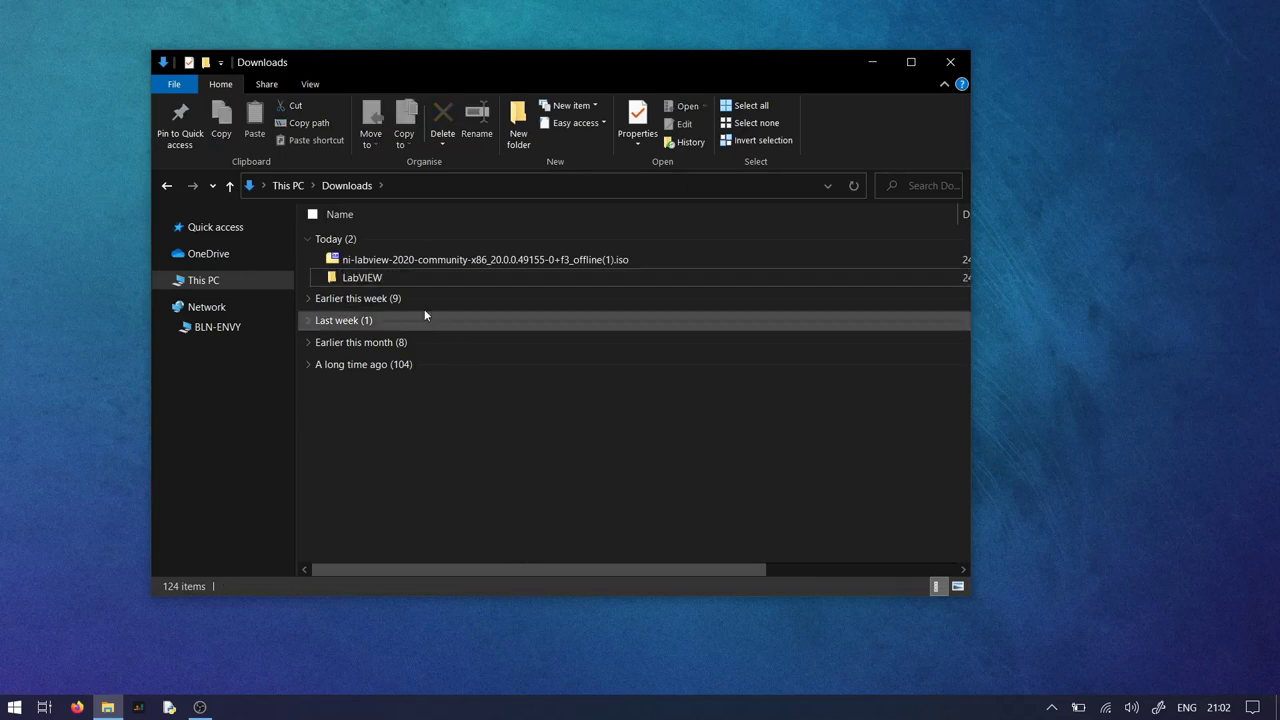
- Extract the entire contents of the LabVIEW ISO into the LabVIEW folder and close the archive
{"action": "double_click", "coordinate": [392, 260]}
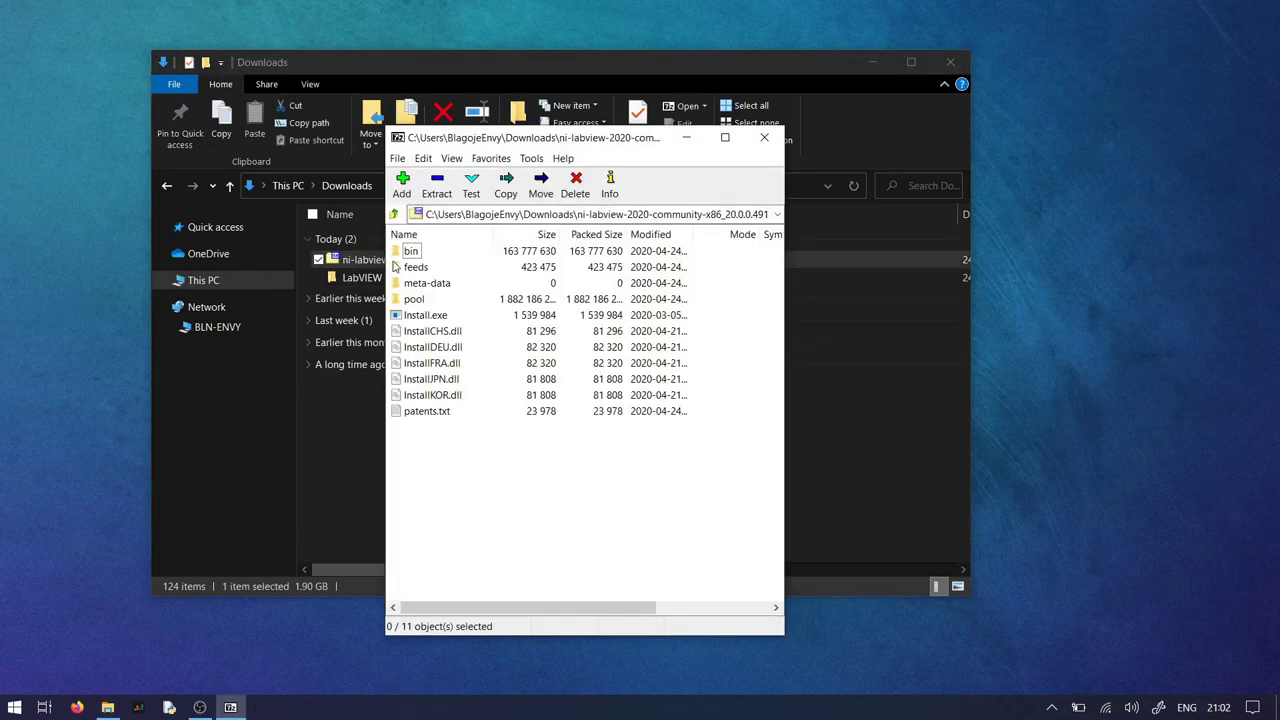
{"action": "left_click_drag", "start_coordinate": [506, 147], "coordinate": [747, 161]}
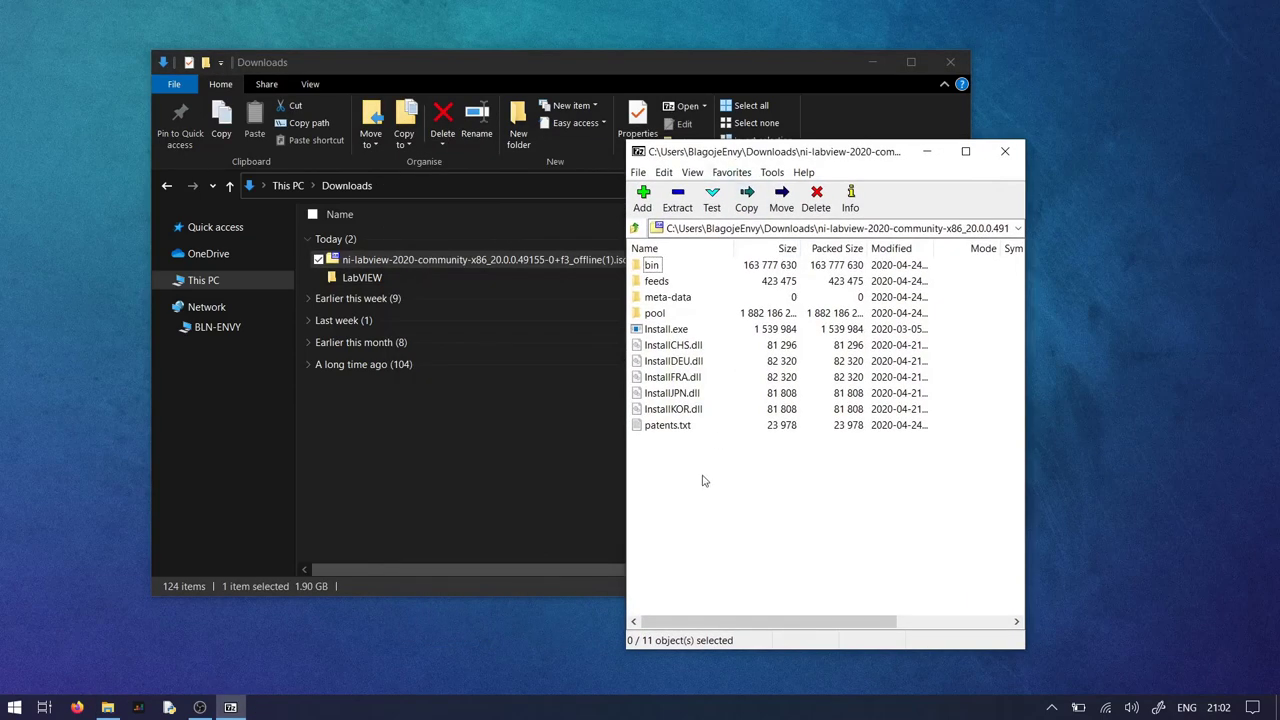
{"action": "left_click_drag", "start_coordinate": [698, 479], "coordinate": [653, 268]}
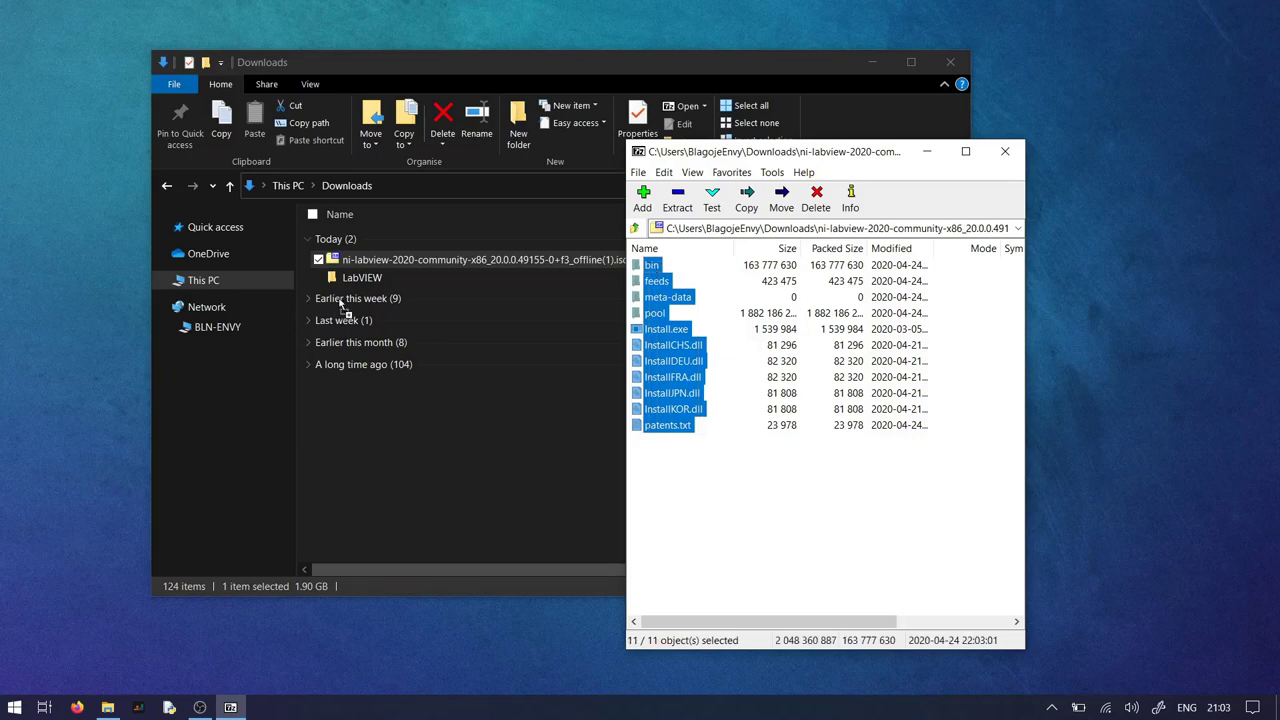
{"action": "left_click_drag", "start_coordinate": [341, 304], "coordinate": [352, 279]}
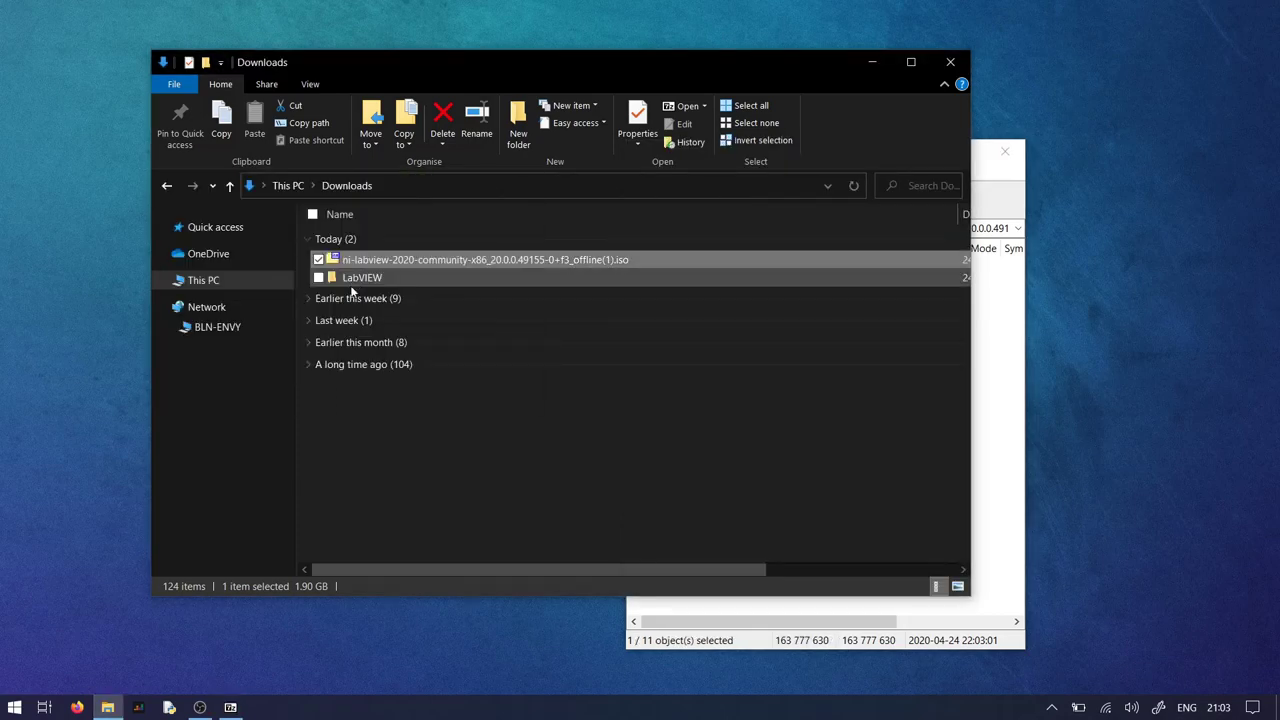
{"action": "left_click", "coordinate": [1015, 395]}
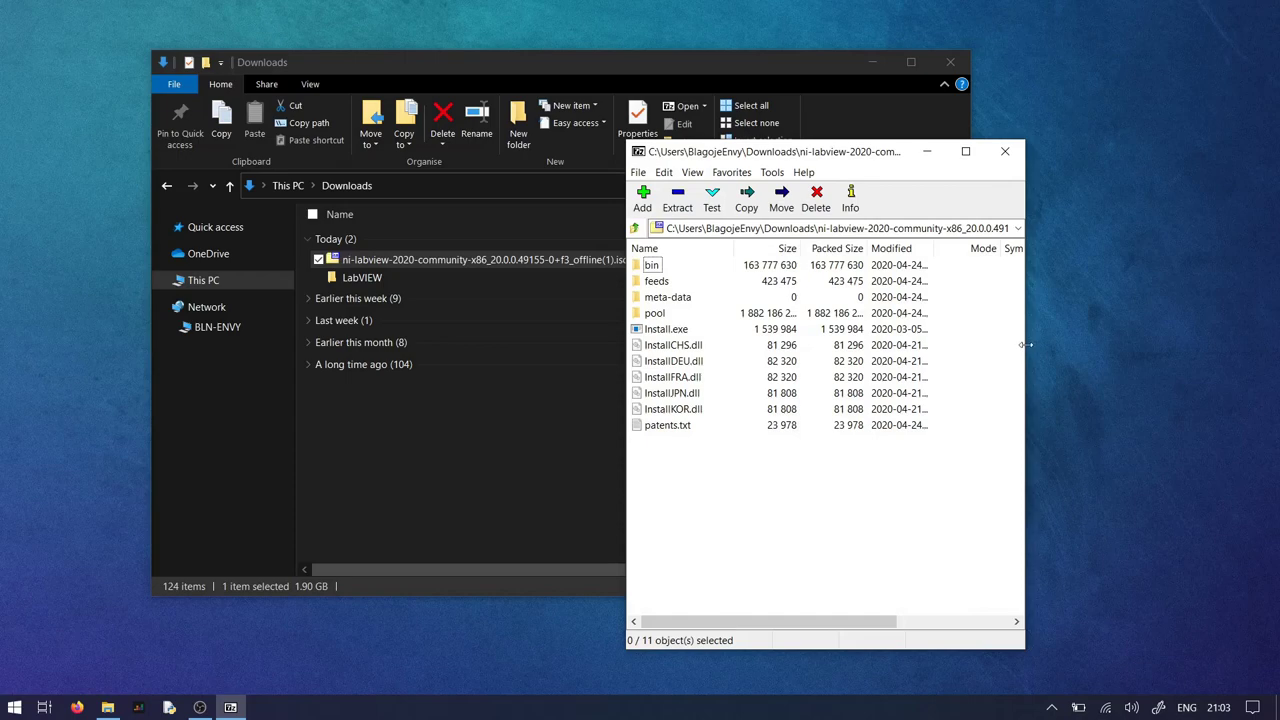
{"action": "left_click", "coordinate": [1004, 151]}
- Run Install.exe from the extracted LabVIEW folder
{"action": "double_click", "coordinate": [399, 280]}
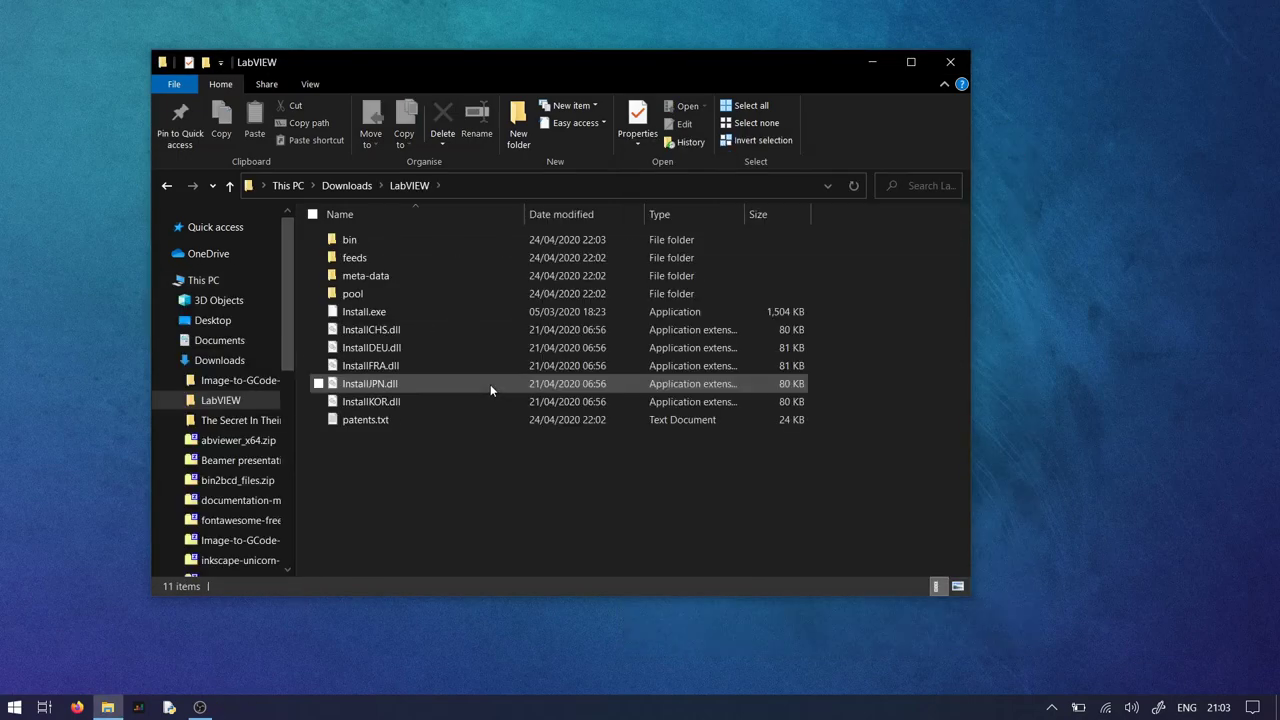
{"action": "left_click", "coordinate": [377, 315]}
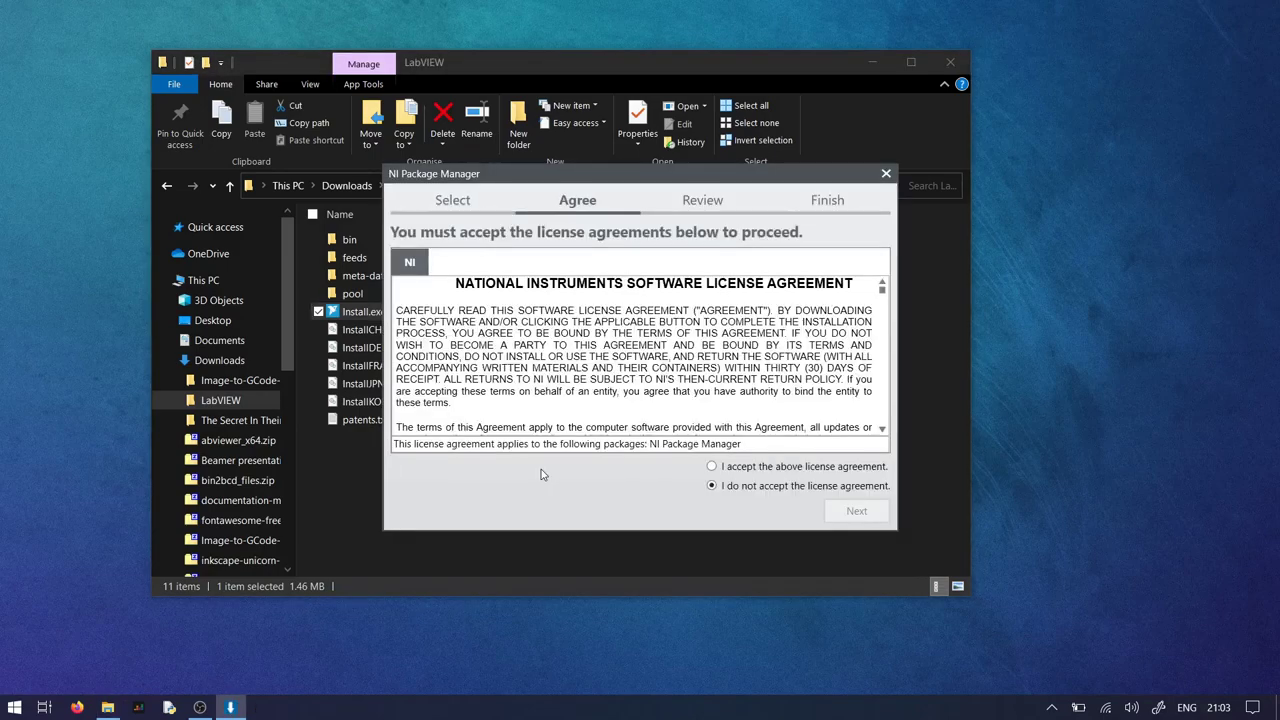
- Accept the National Instruments license agreement and start installing NI Package Manager
{"action": "left_click", "coordinate": [735, 470]}
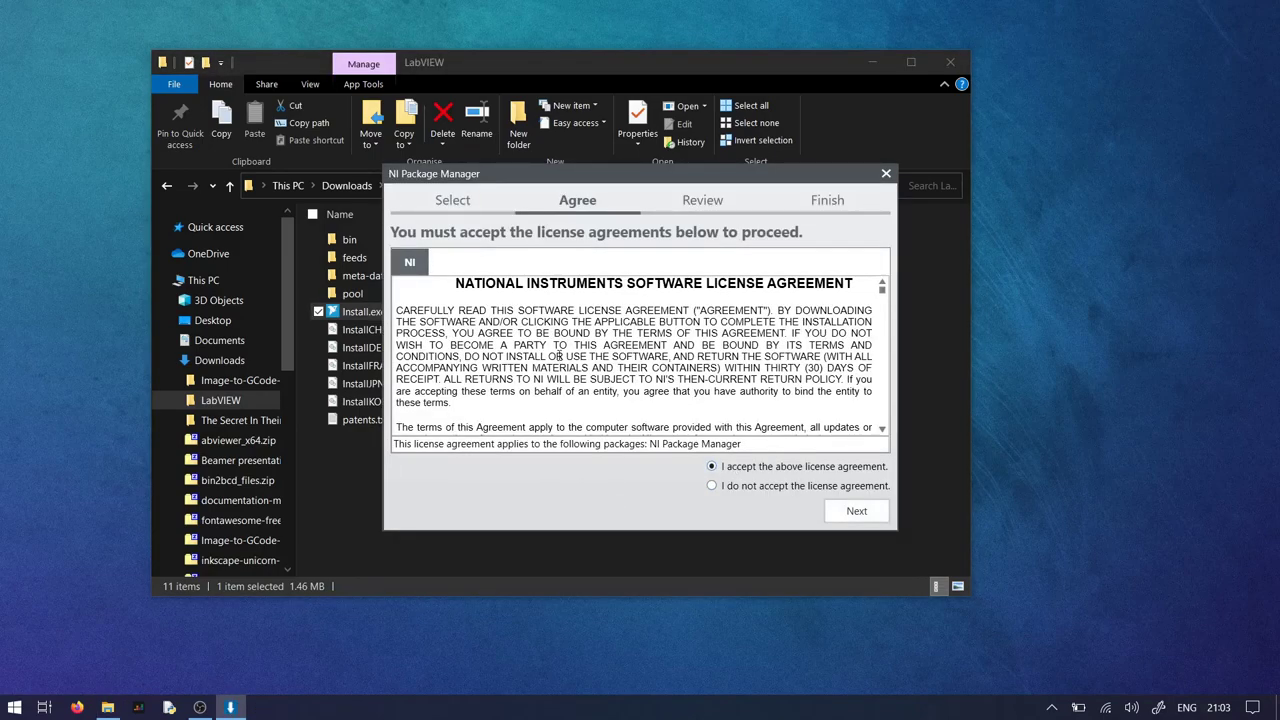
{"action": "scroll", "coordinate": [560, 357], "scroll_direction": "down", "scroll_amount": 12}
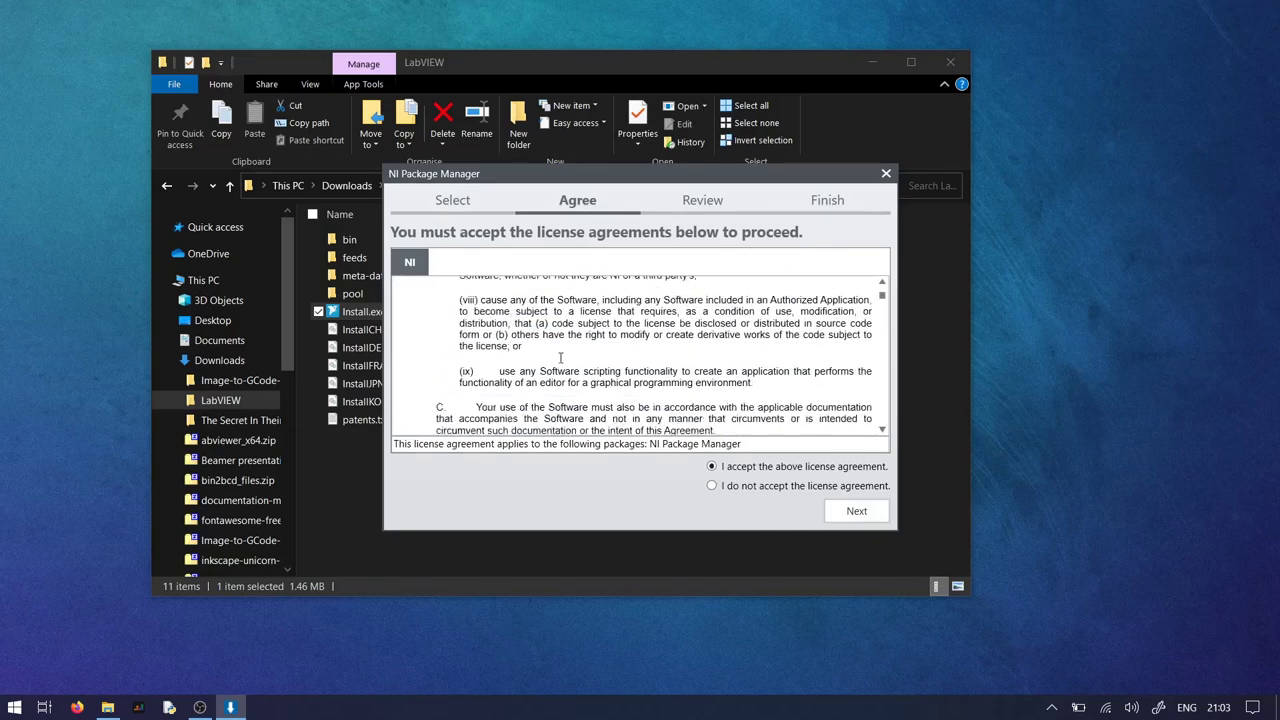
{"action": "scroll", "coordinate": [560, 357], "scroll_direction": "down", "scroll_amount": 3}
{"action": "left_click_drag", "start_coordinate": [884, 302], "coordinate": [884, 422]}
{"action": "left_click", "coordinate": [849, 518]}
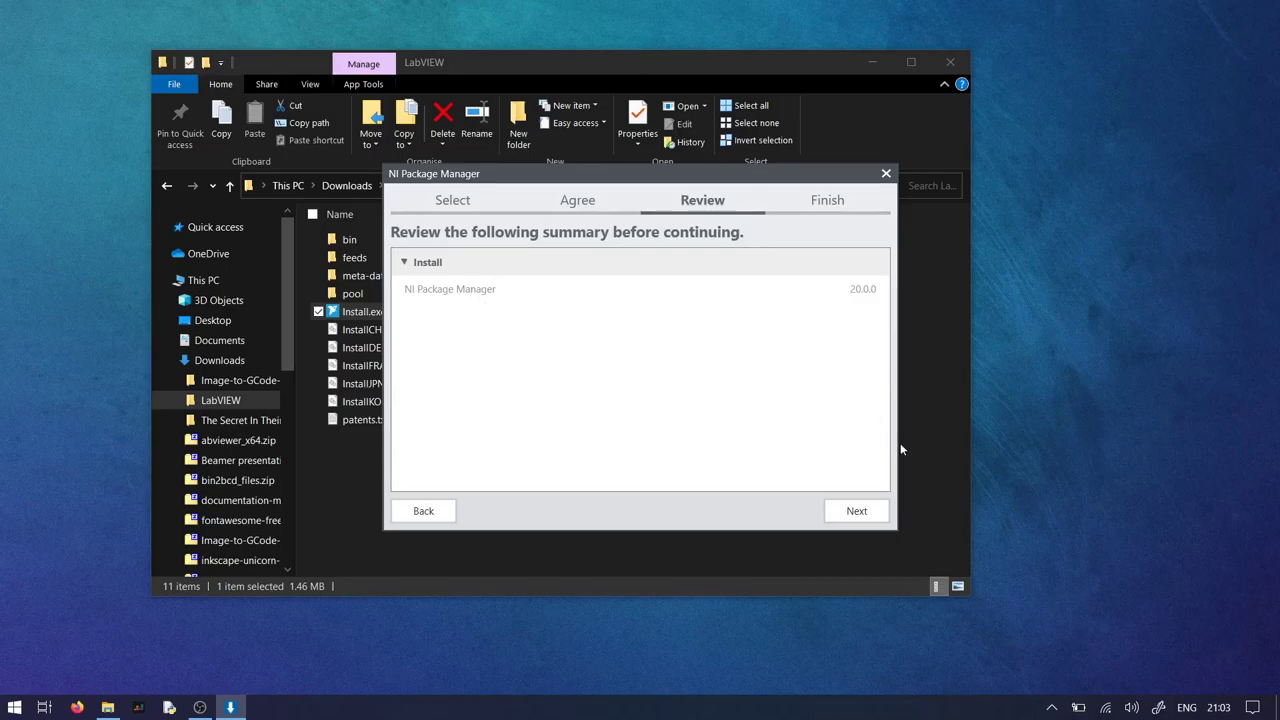
{"action": "left_click", "coordinate": [857, 512]}
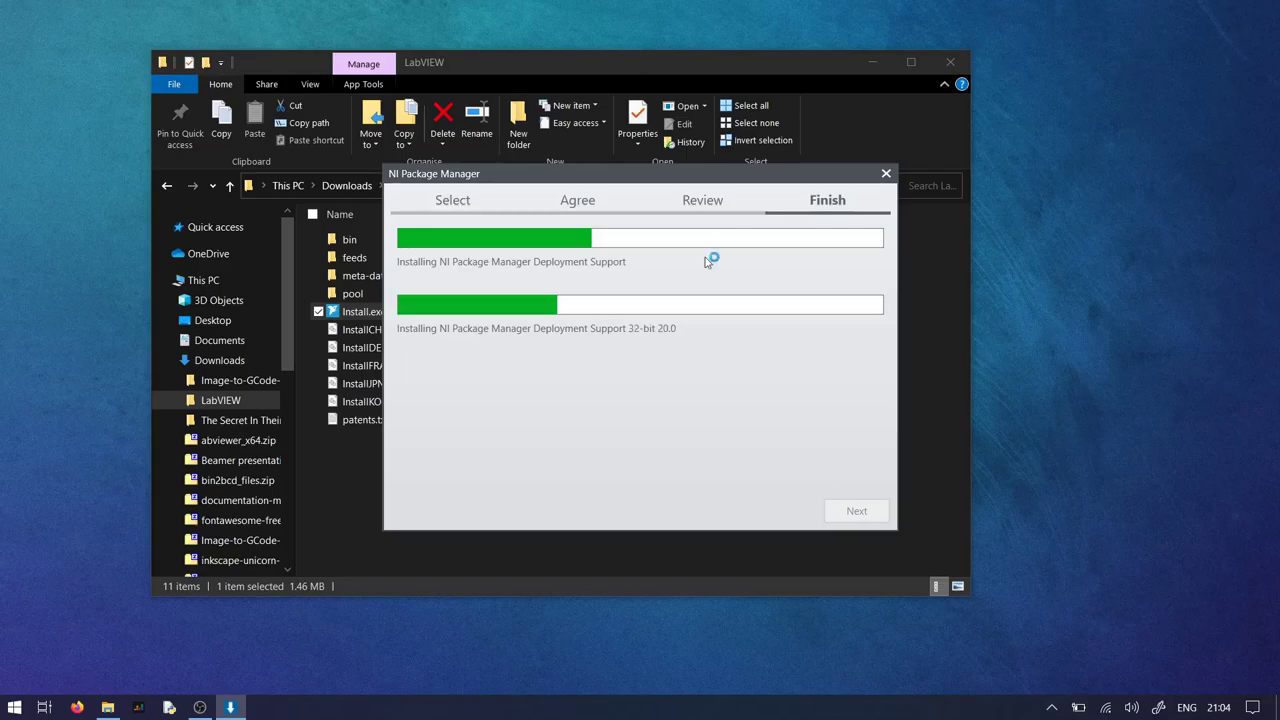
{"action": "left_click_drag", "start_coordinate": [650, 180], "coordinate": [631, 215]}
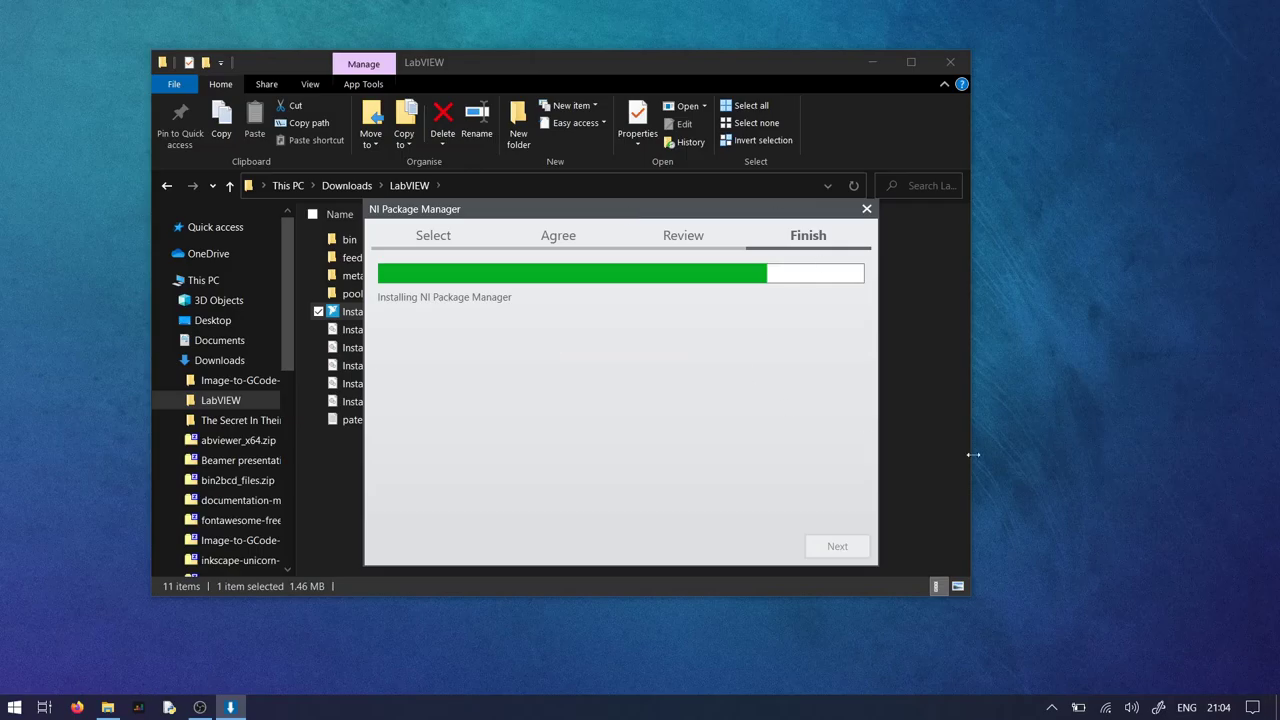
{"action": "left_click", "coordinate": [1051, 707]}
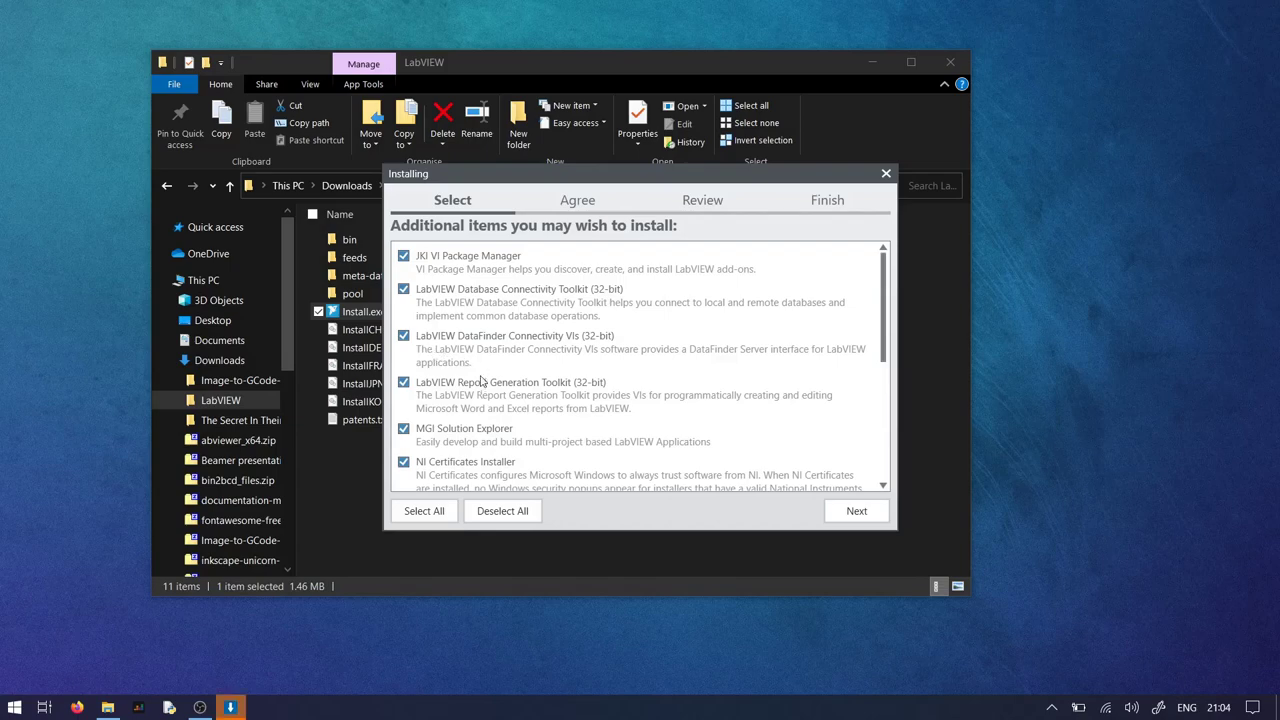
- Review the list of additional LabVIEW items offered for installation and their descriptions
{"action": "scroll", "coordinate": [490, 374], "scroll_direction": "down", "scroll_amount": 2}
{"action": "scroll", "coordinate": [490, 374], "scroll_direction": "down", "scroll_amount": 5}
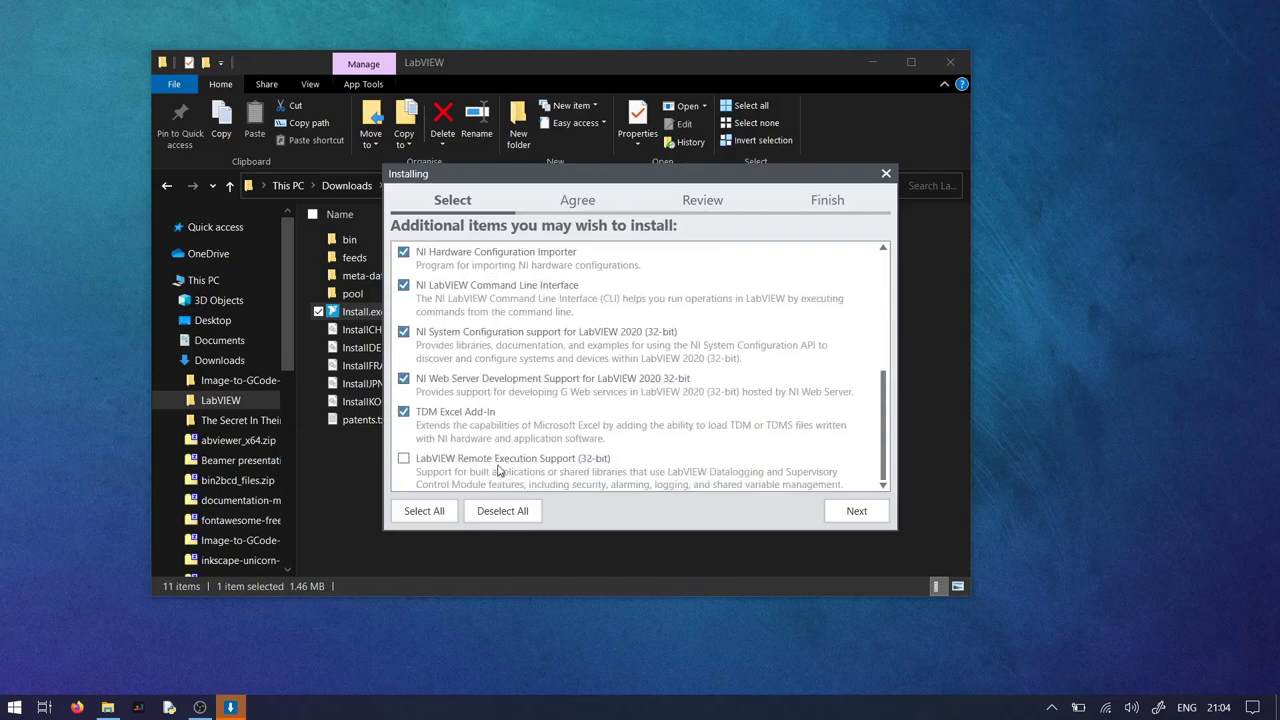
{"action": "scroll", "coordinate": [550, 408], "scroll_direction": "up", "scroll_amount": 5}
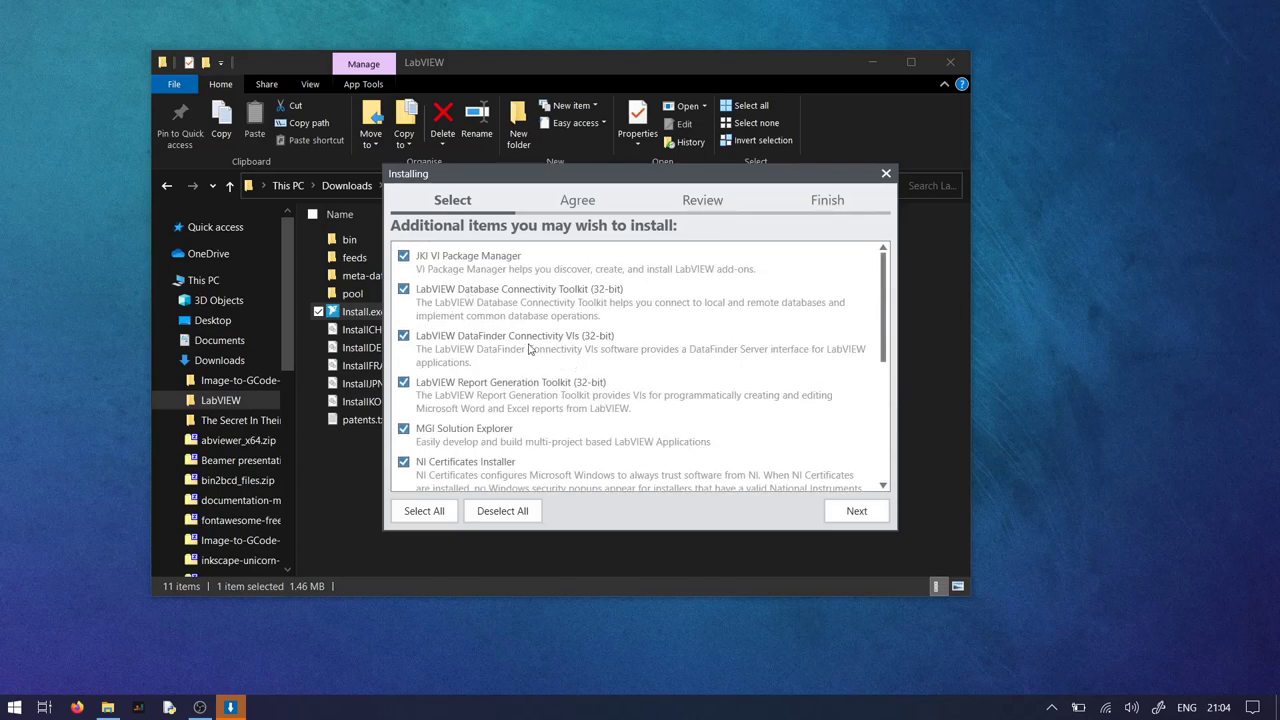
{"action": "scroll", "coordinate": [548, 400], "scroll_direction": "down", "scroll_amount": 1}
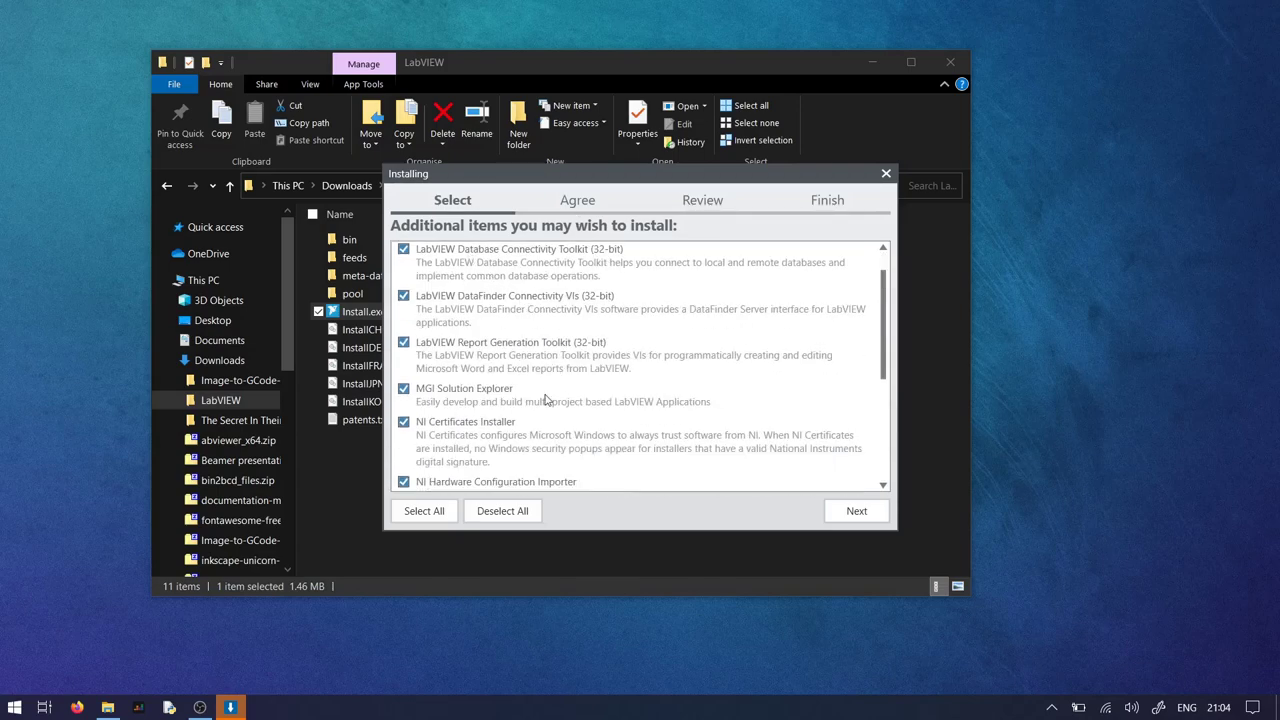
{"action": "scroll", "coordinate": [540, 418], "scroll_direction": "down", "scroll_amount": 1}
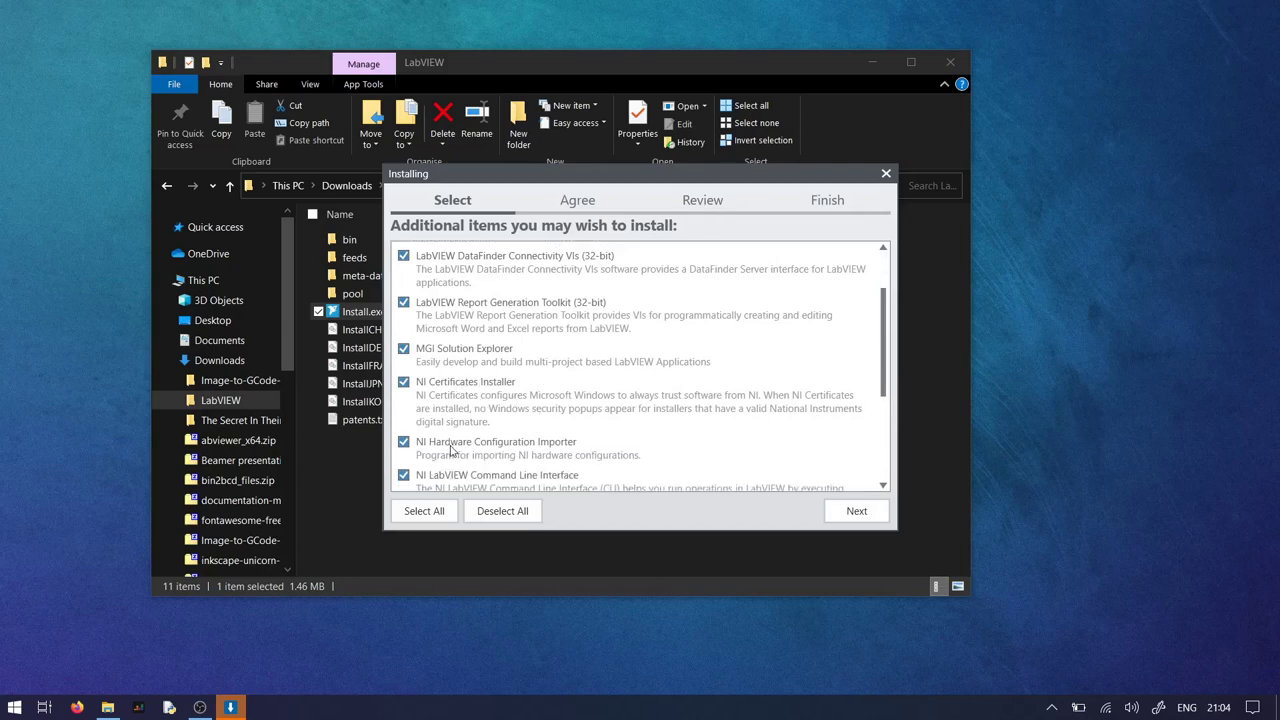
{"action": "scroll", "coordinate": [450, 451], "scroll_direction": "down", "scroll_amount": 1}
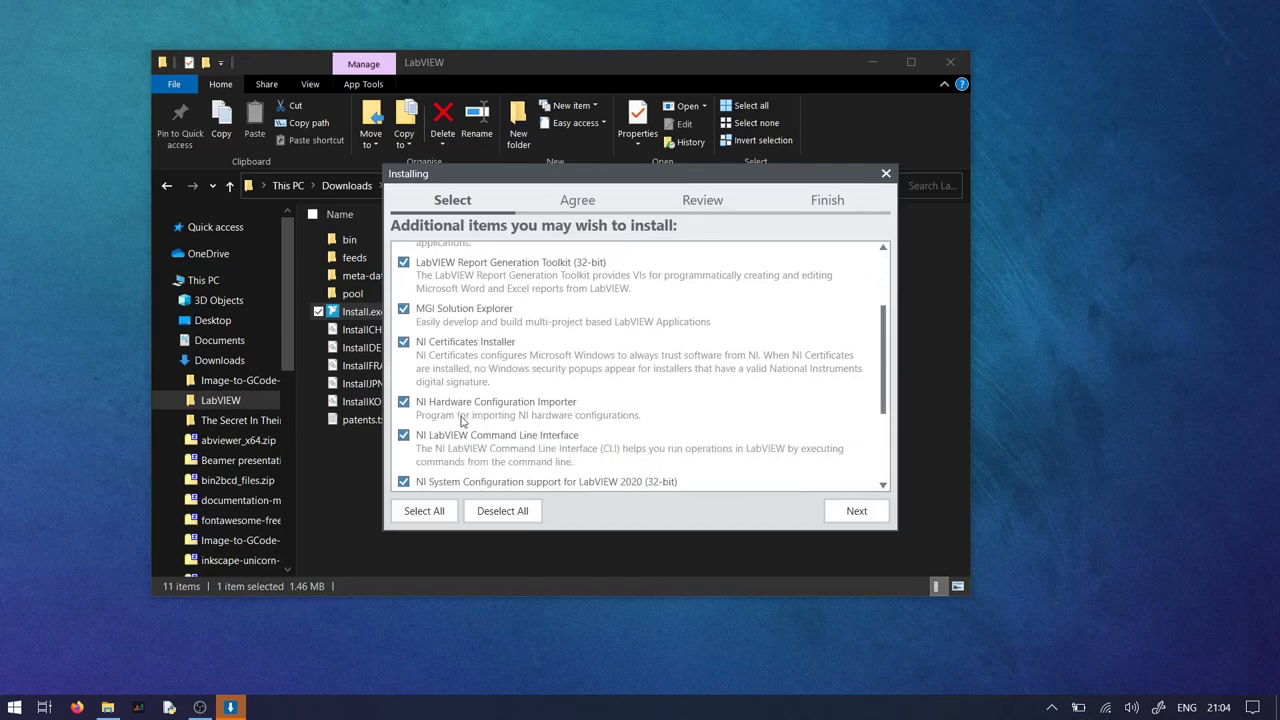
{"action": "scroll", "coordinate": [553, 444], "scroll_direction": "down", "scroll_amount": 1}
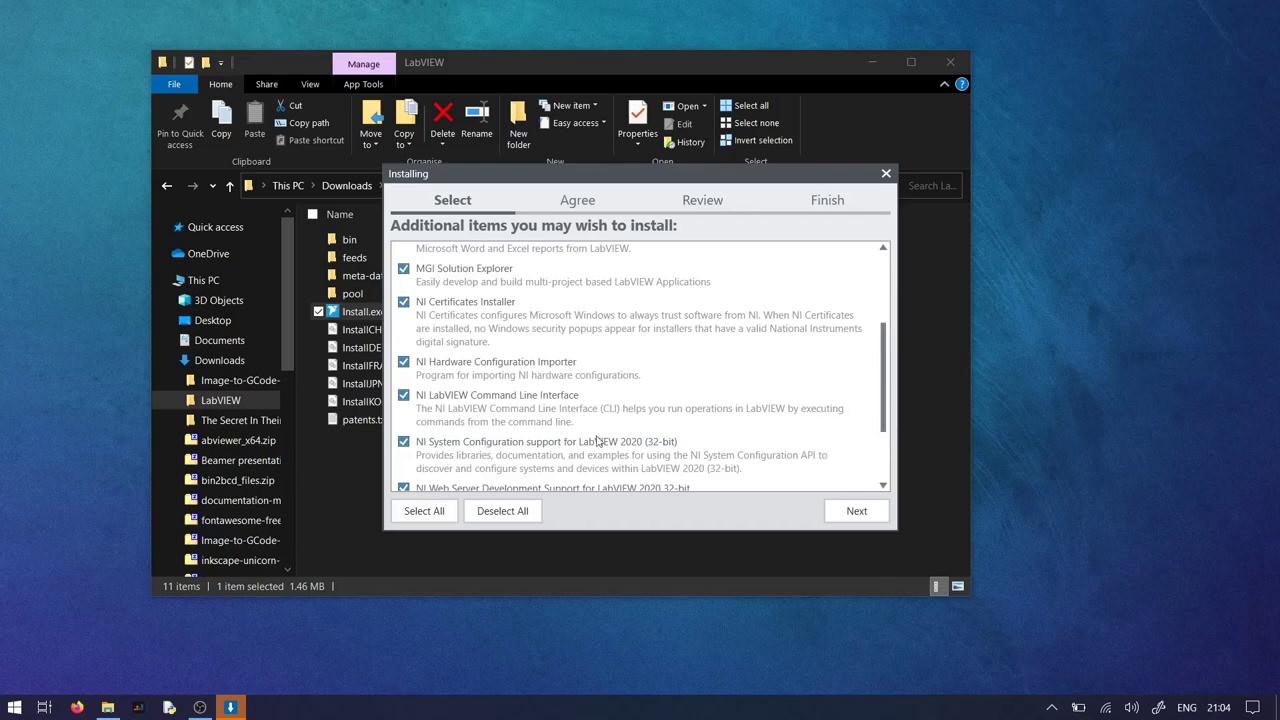
{"action": "scroll", "coordinate": [620, 452], "scroll_direction": "down", "scroll_amount": 2}
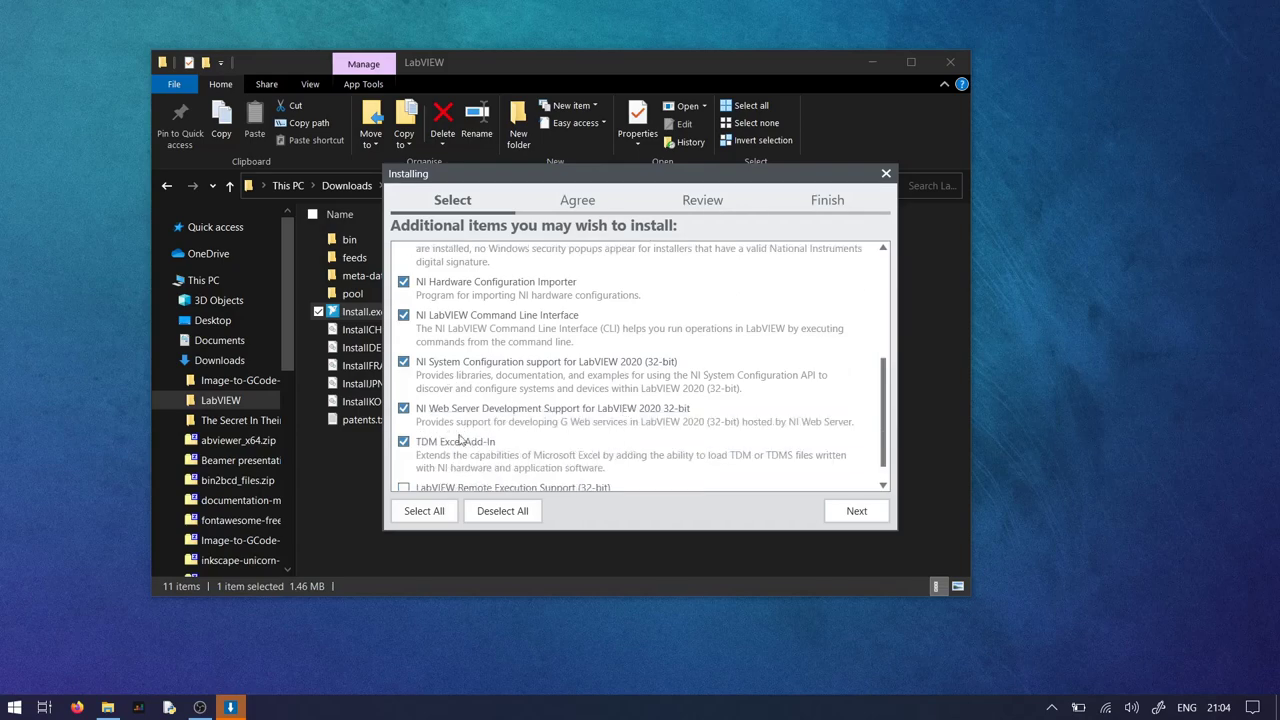
{"action": "scroll", "coordinate": [461, 450], "scroll_direction": "down", "scroll_amount": 1}
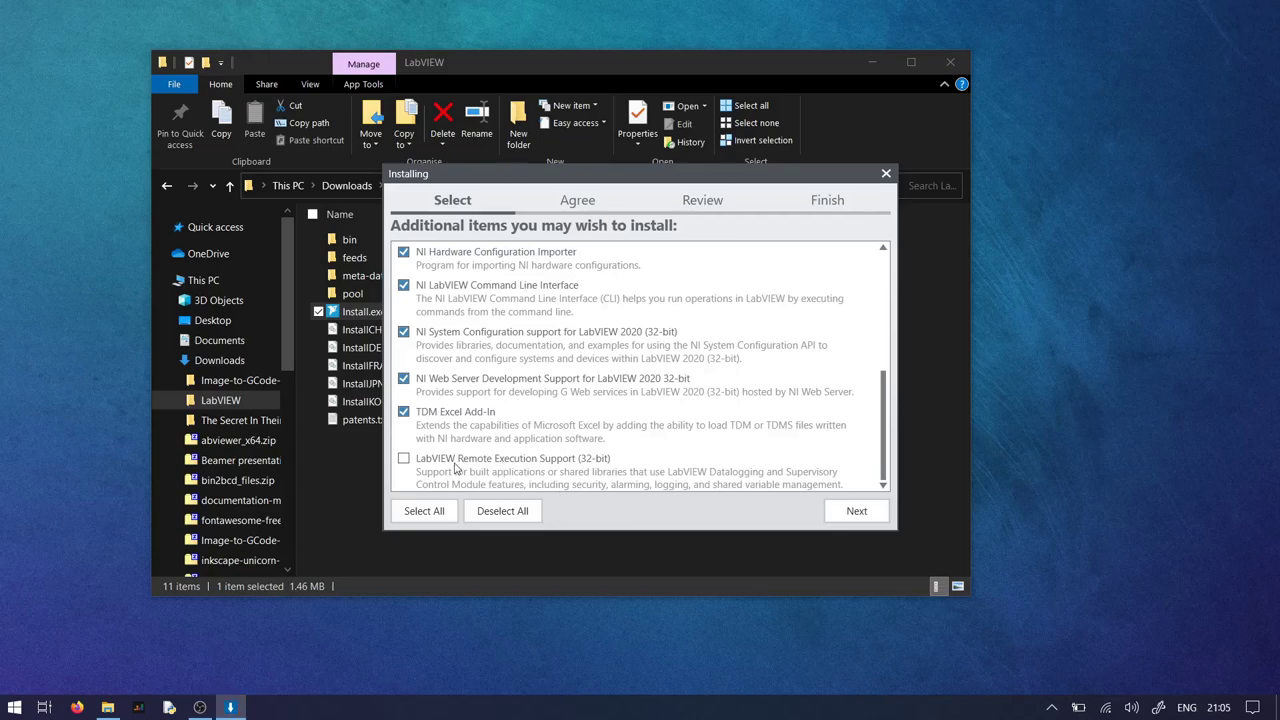
- Include LabVIEW Remote Execution Support (32-bit) in the additional items and proceed to the license agreements
{"action": "left_click", "coordinate": [404, 460]}
{"action": "scroll", "coordinate": [590, 412], "scroll_direction": "up", "scroll_amount": 10}
{"action": "left_click", "coordinate": [840, 512]}
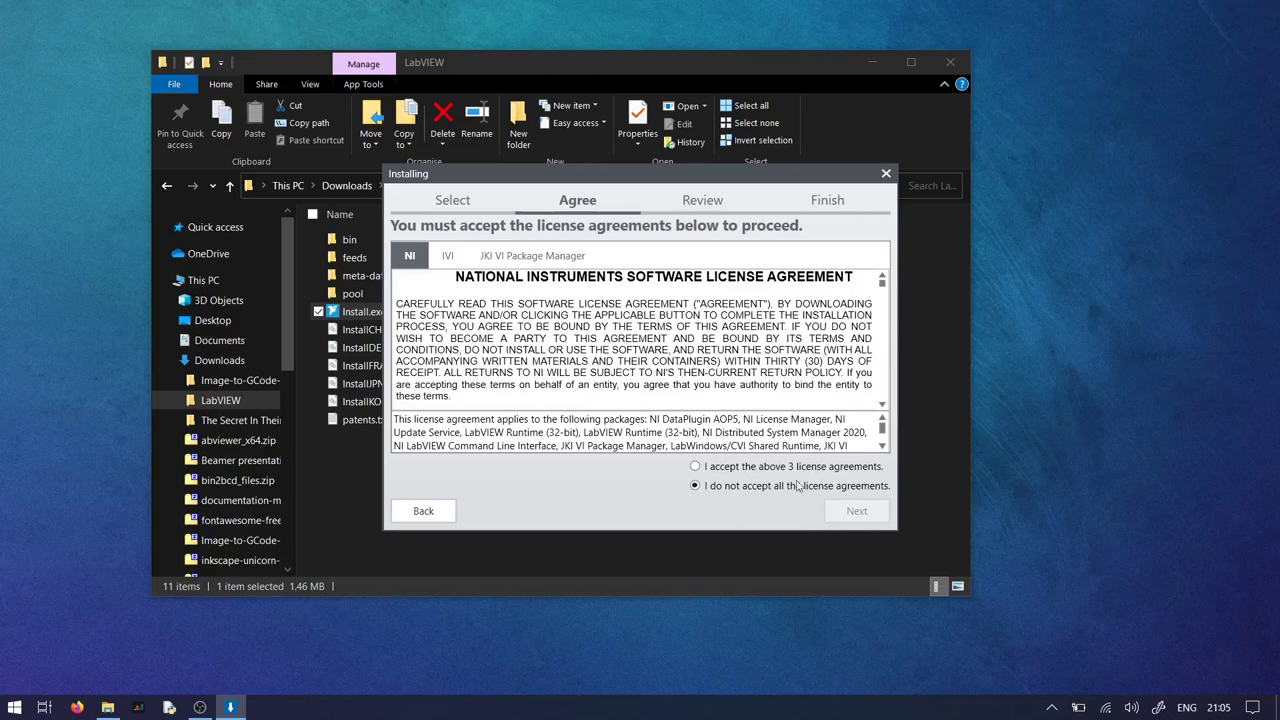
- Accept the NI, IVI and JKI VI Package Manager license agreements, look through them and continue
{"action": "left_click", "coordinate": [779, 467]}
{"action": "scroll", "coordinate": [707, 338], "scroll_direction": "down", "scroll_amount": 15}
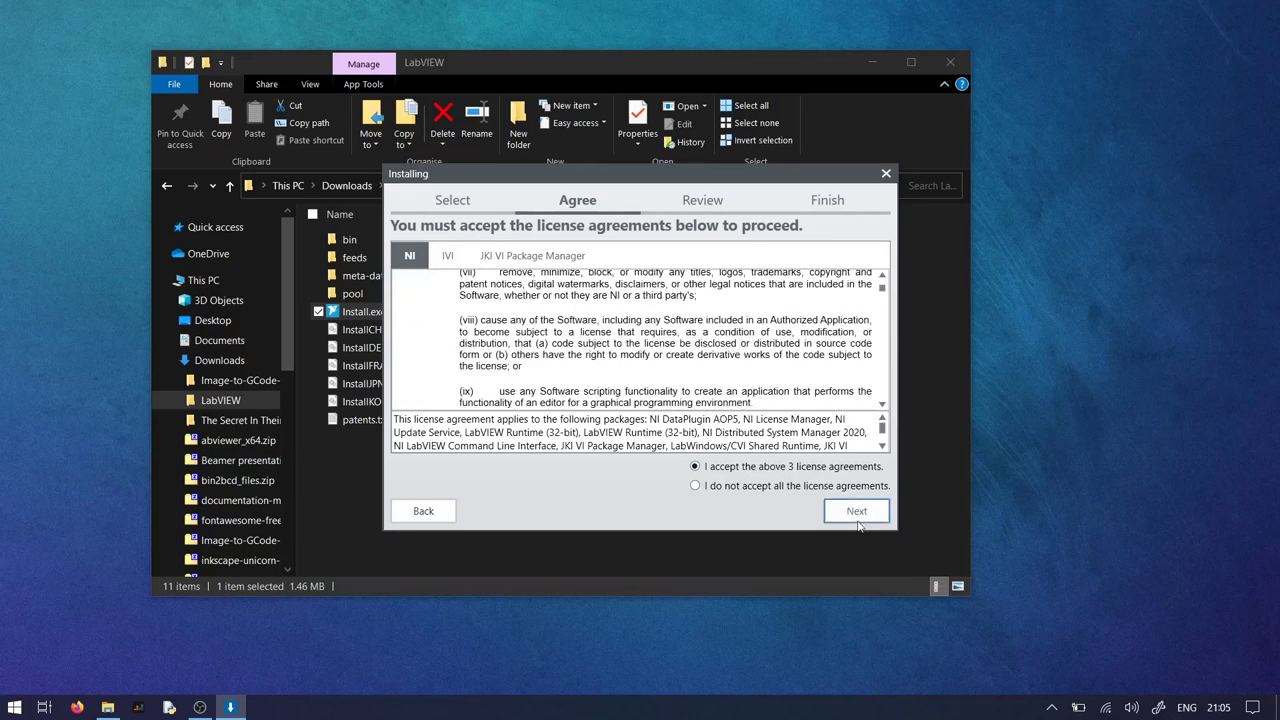
{"action": "left_click", "coordinate": [452, 259]}
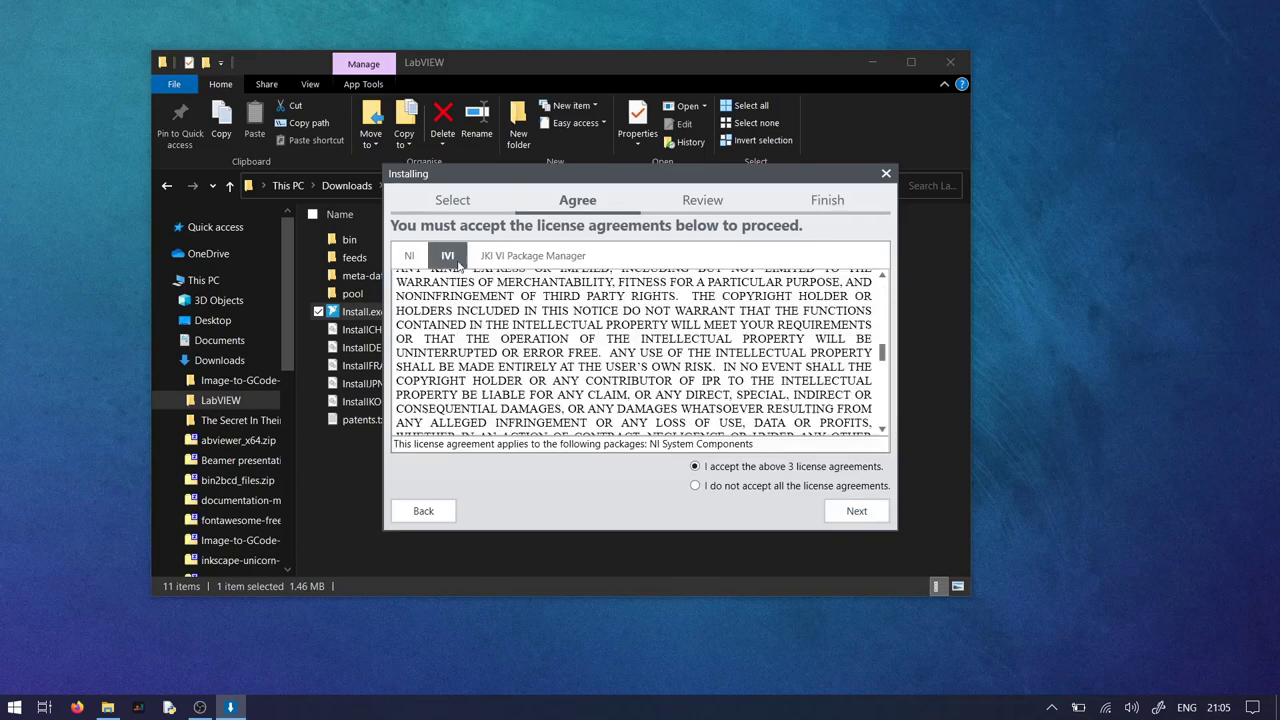
{"action": "left_click", "coordinate": [502, 259]}
{"action": "left_click", "coordinate": [857, 512]}
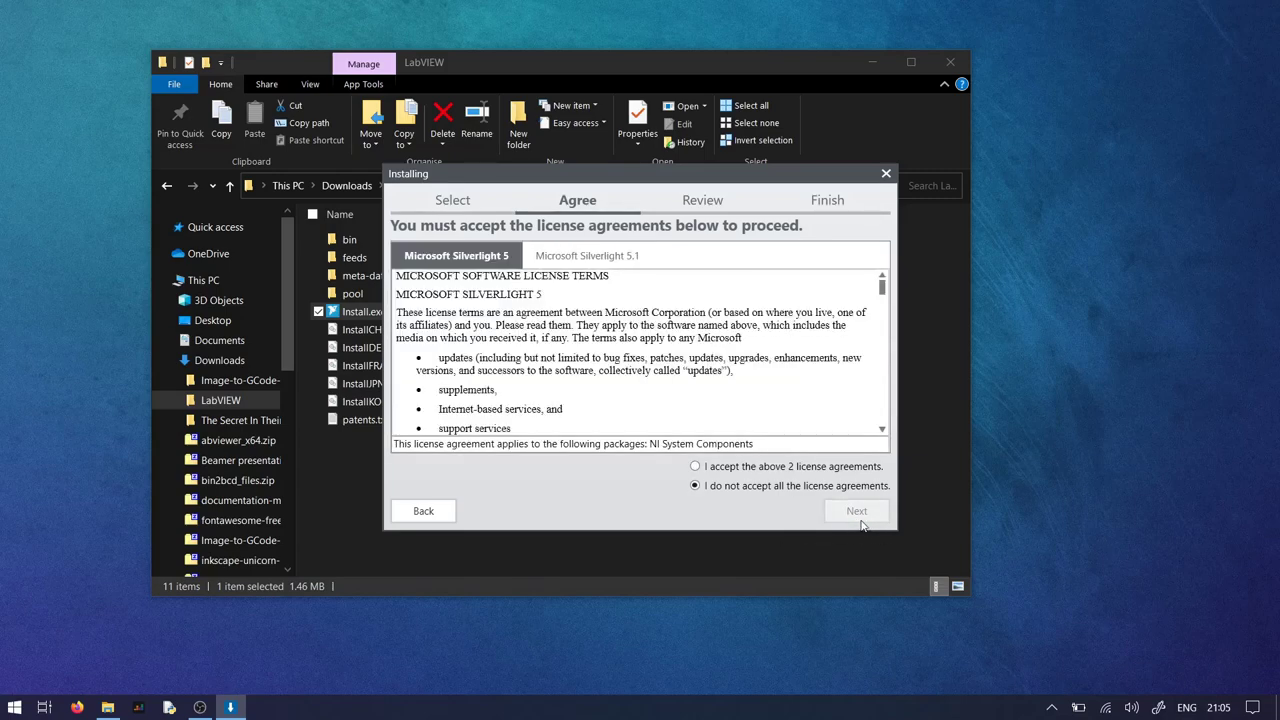
- Accept the two Microsoft Silverlight license agreements, review the summary of packages and start the installation
{"action": "left_click", "coordinate": [828, 470]}
{"action": "left_click", "coordinate": [853, 515]}
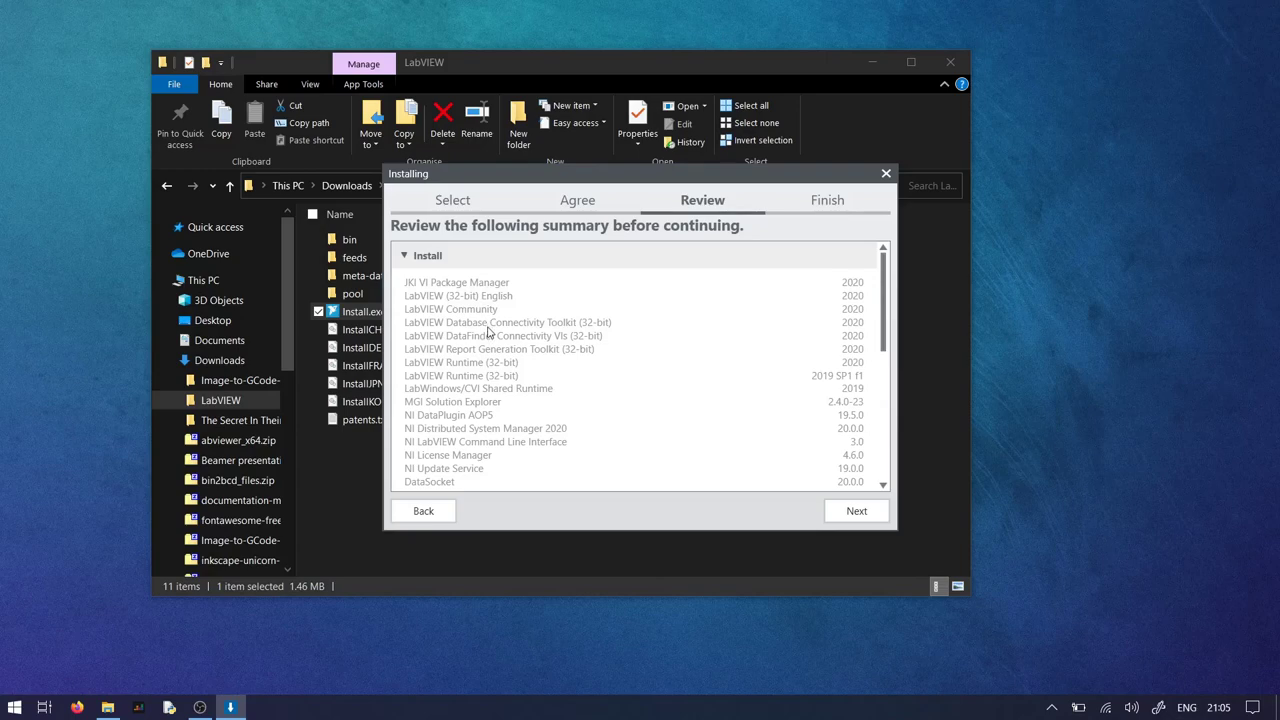
{"action": "scroll", "coordinate": [490, 332], "scroll_direction": "down", "scroll_amount": 3}
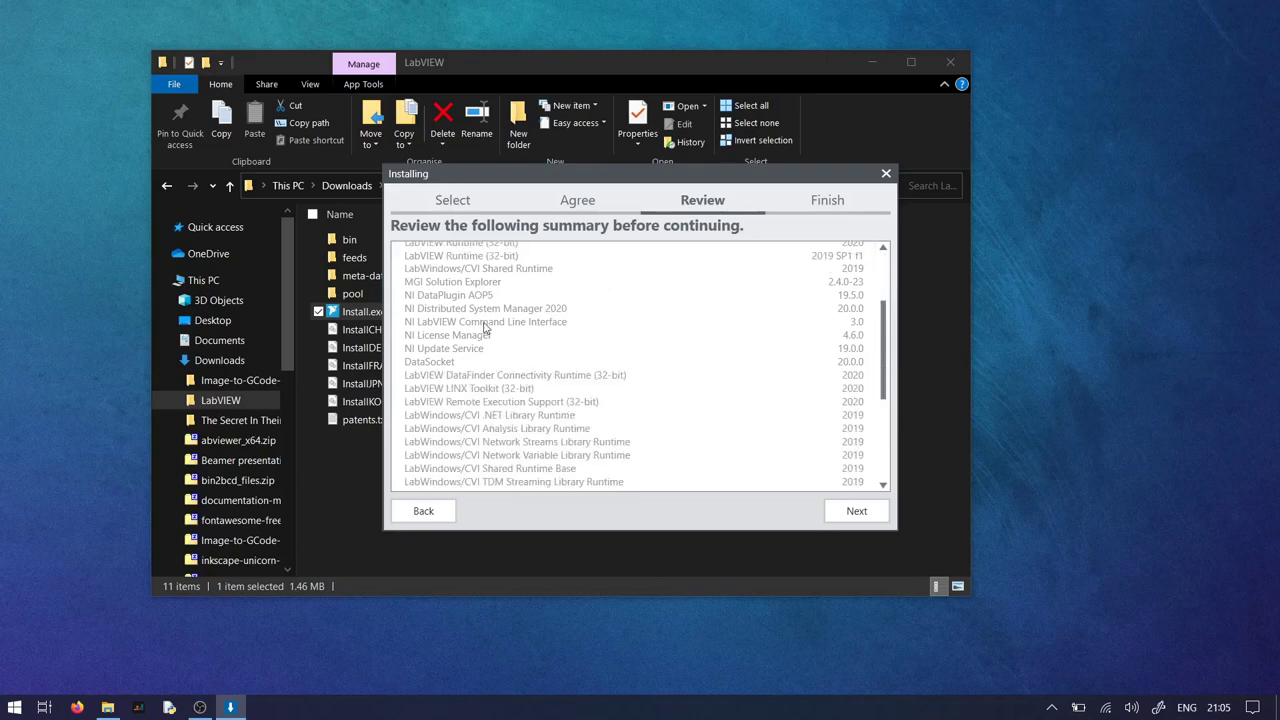
{"action": "scroll", "coordinate": [490, 335], "scroll_direction": "up", "scroll_amount": 3}
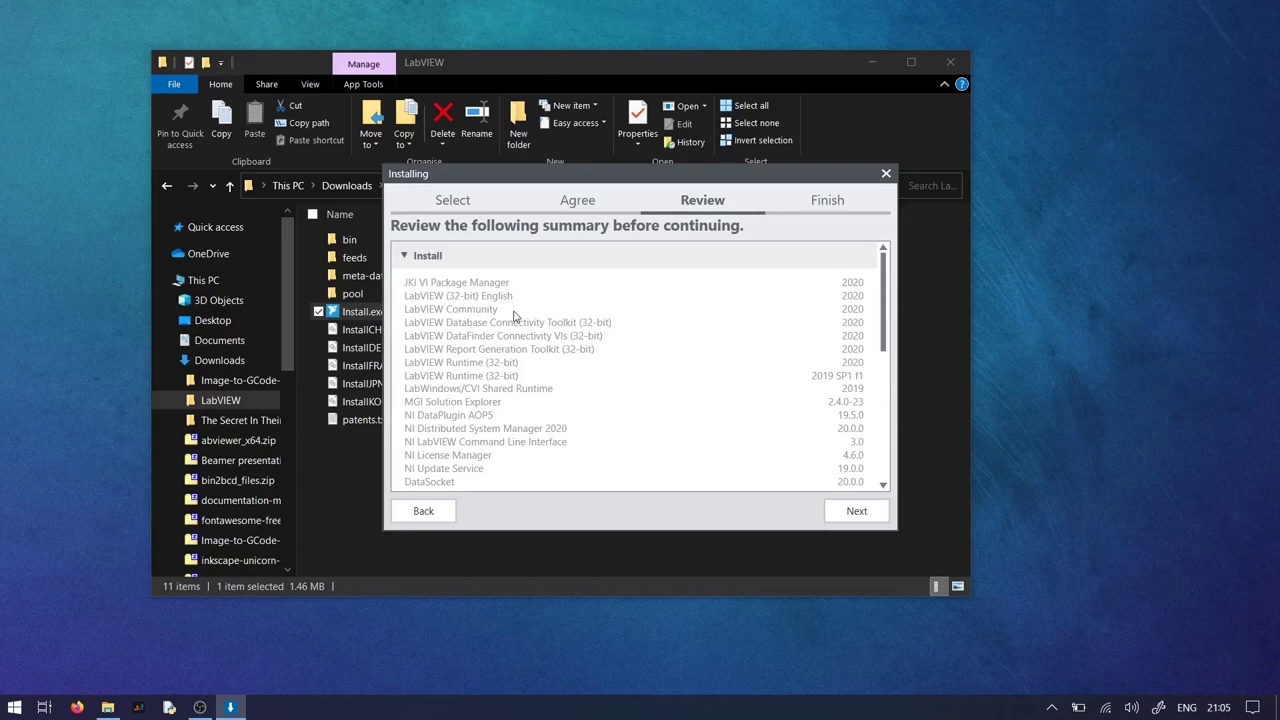
{"action": "scroll", "coordinate": [487, 318], "scroll_direction": "down", "scroll_amount": 10}
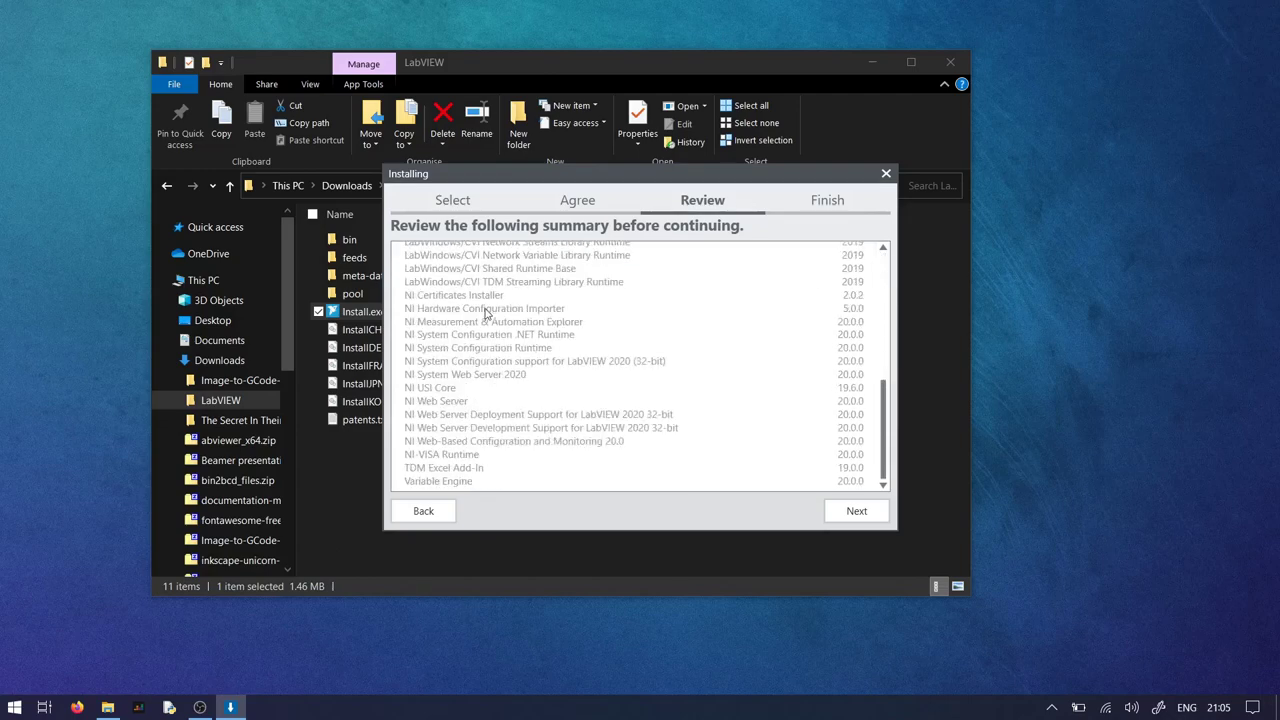
{"action": "left_click", "coordinate": [852, 512]}
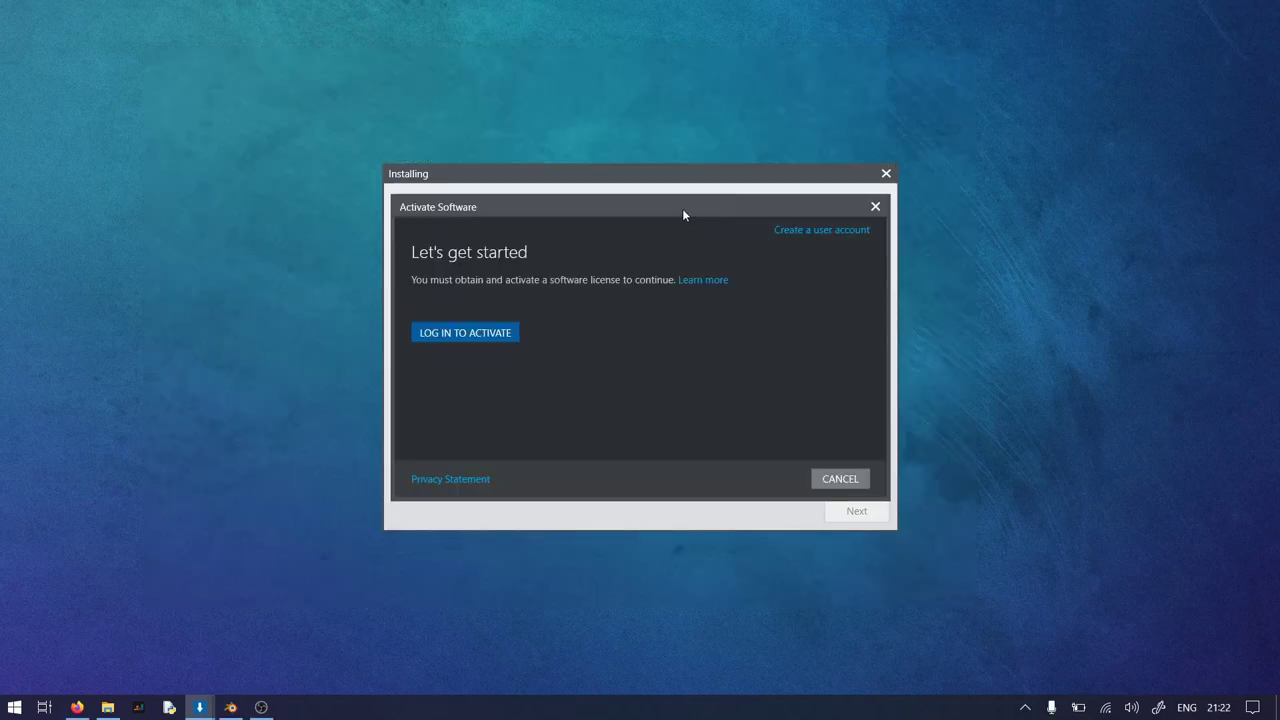
- Log in to the NI user account and activate the LabVIEW 2020 licenses with the option Check my account for licenses
{"action": "left_click", "coordinate": [499, 336]}
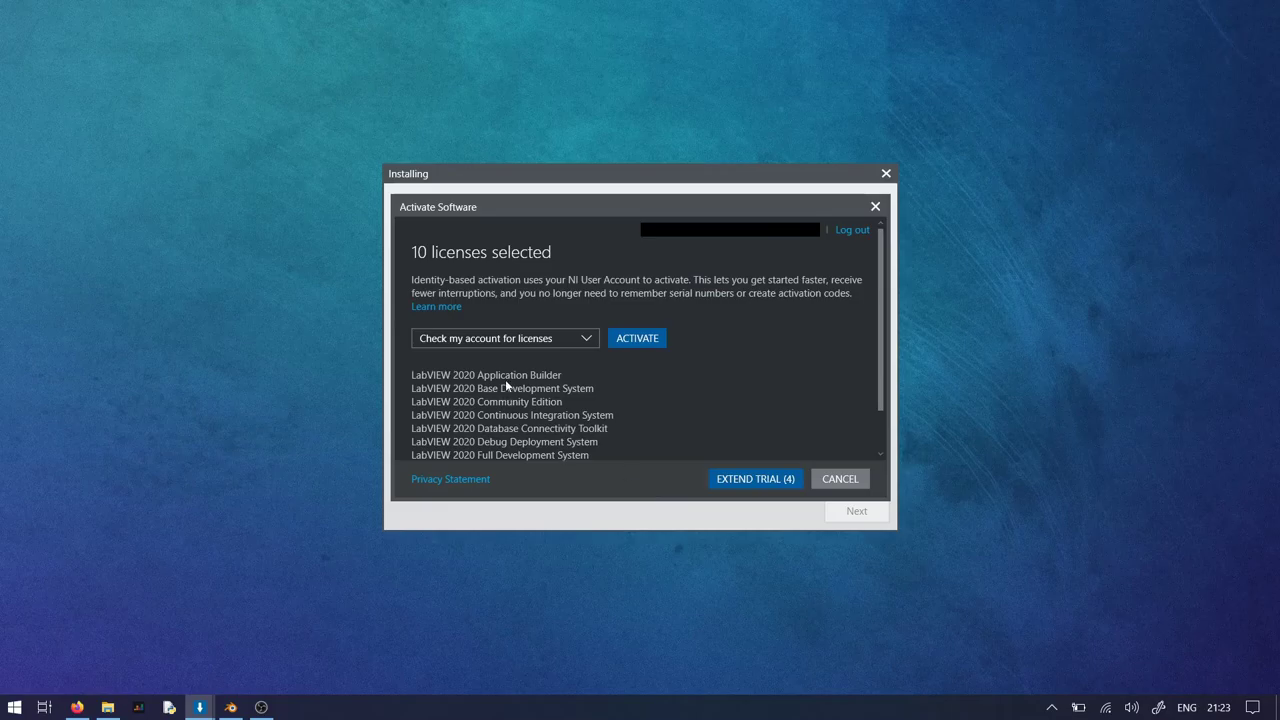
{"action": "scroll", "coordinate": [508, 381], "scroll_direction": "down", "scroll_amount": 1}
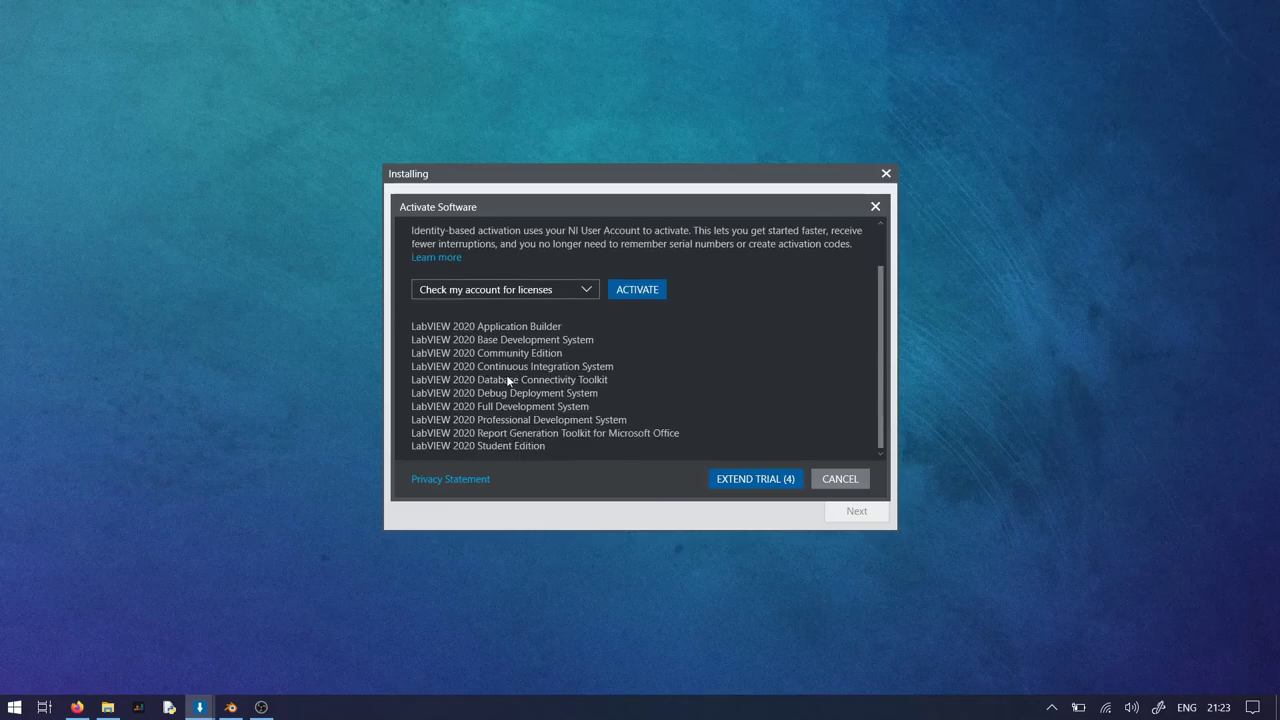
{"action": "scroll", "coordinate": [510, 382], "scroll_direction": "up", "scroll_amount": 1}
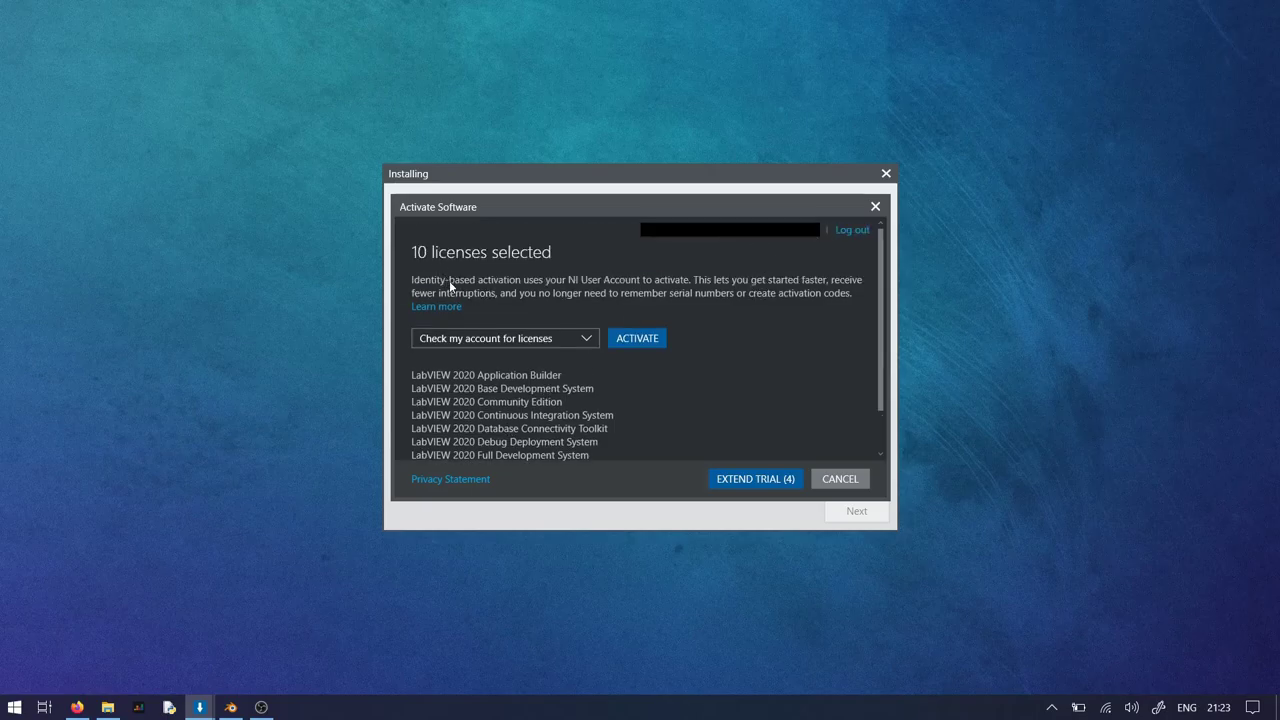
{"action": "left_click", "coordinate": [547, 346]}
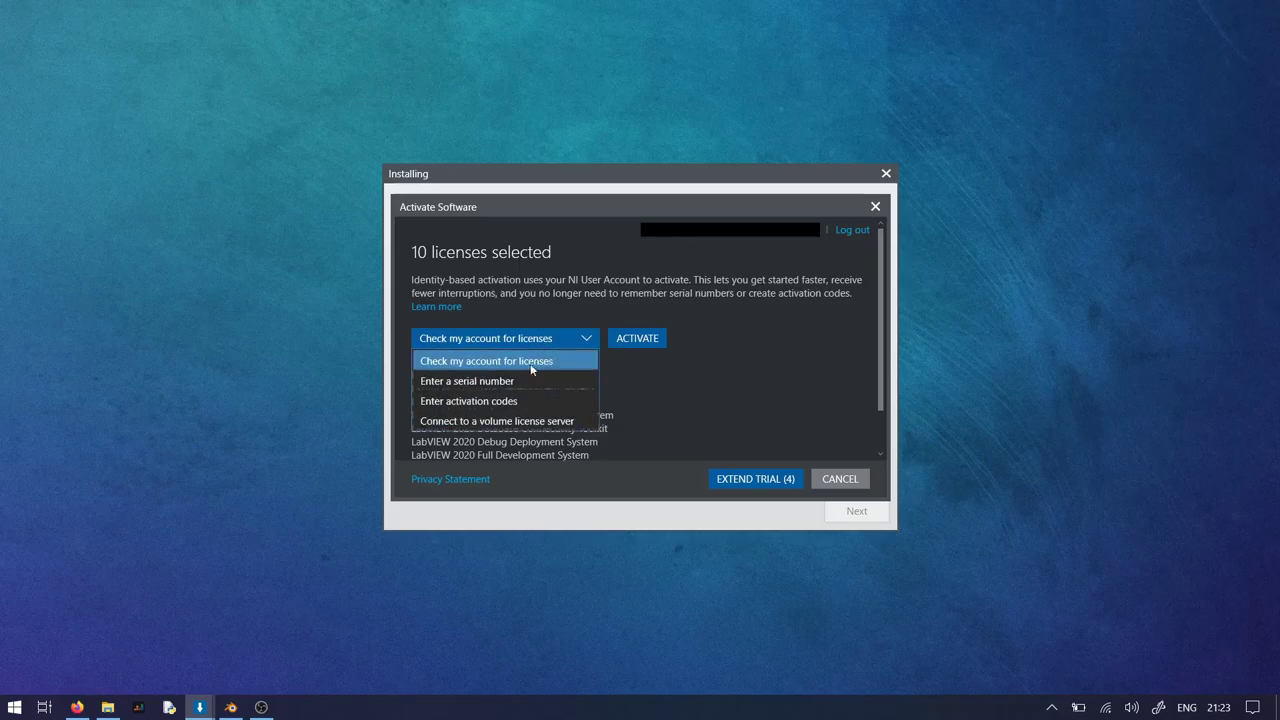
{"action": "left_click", "coordinate": [611, 370]}
{"action": "left_click", "coordinate": [636, 339]}
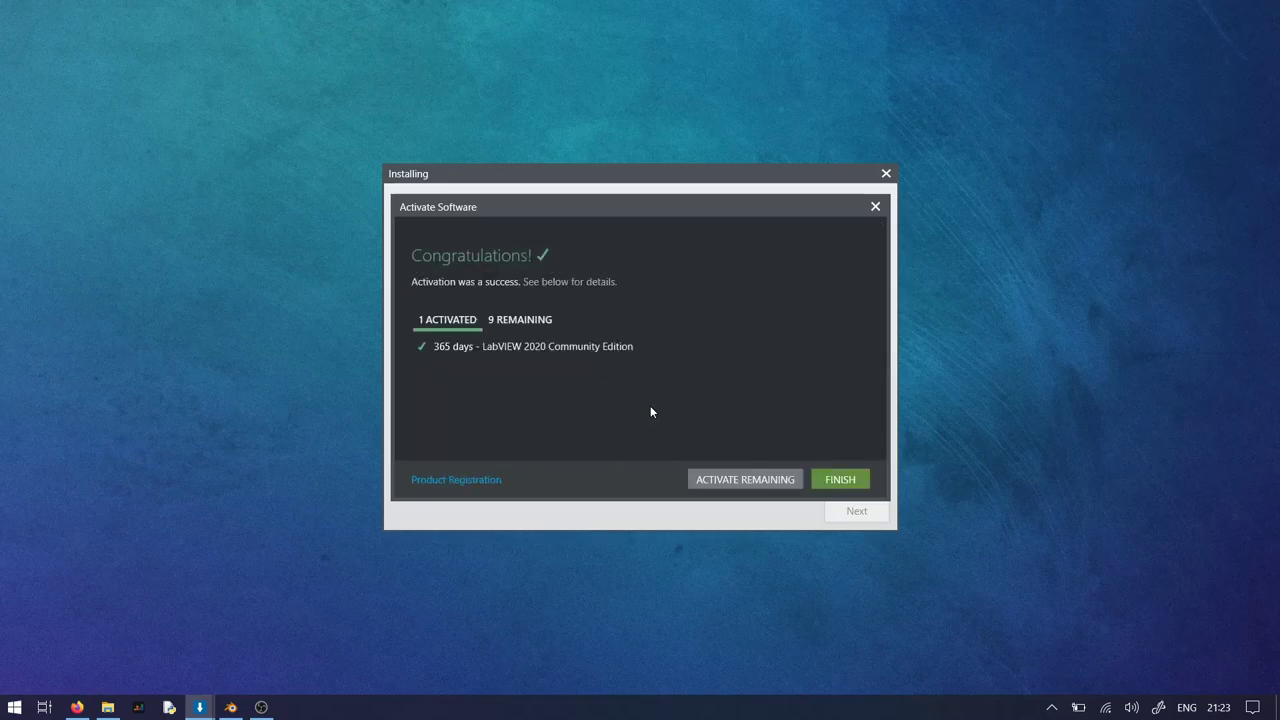
- Compare the lists of activated and remaining licenses and finish the software activation
{"action": "left_click", "coordinate": [521, 321]}
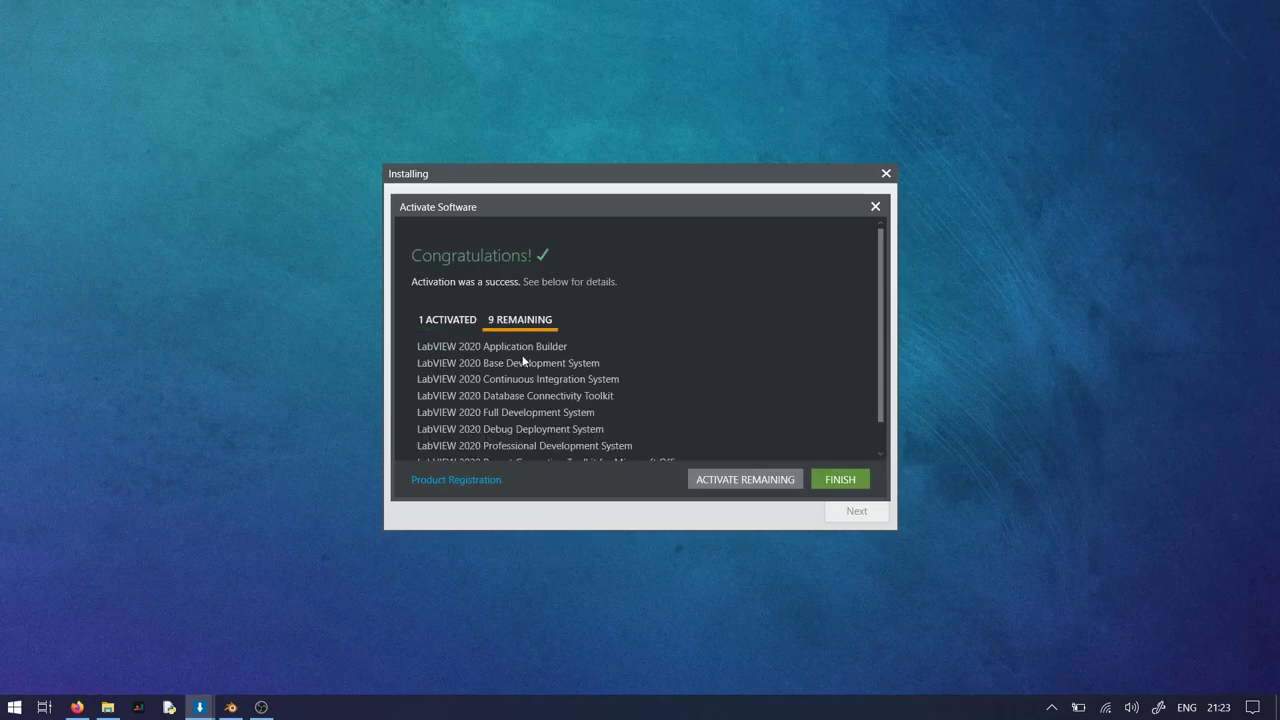
{"action": "scroll", "coordinate": [498, 364], "scroll_direction": "down", "scroll_amount": 1}
{"action": "mouse_move", "coordinate": [496, 364]}
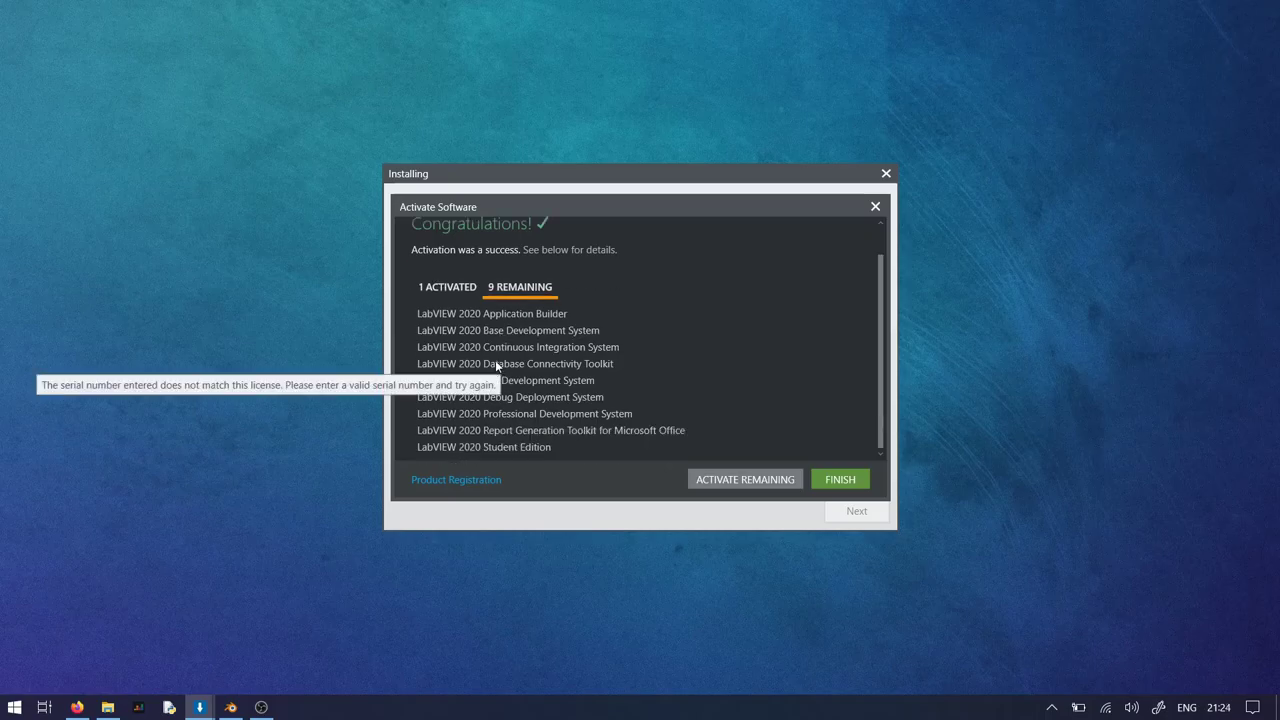
{"action": "left_click", "coordinate": [445, 288]}
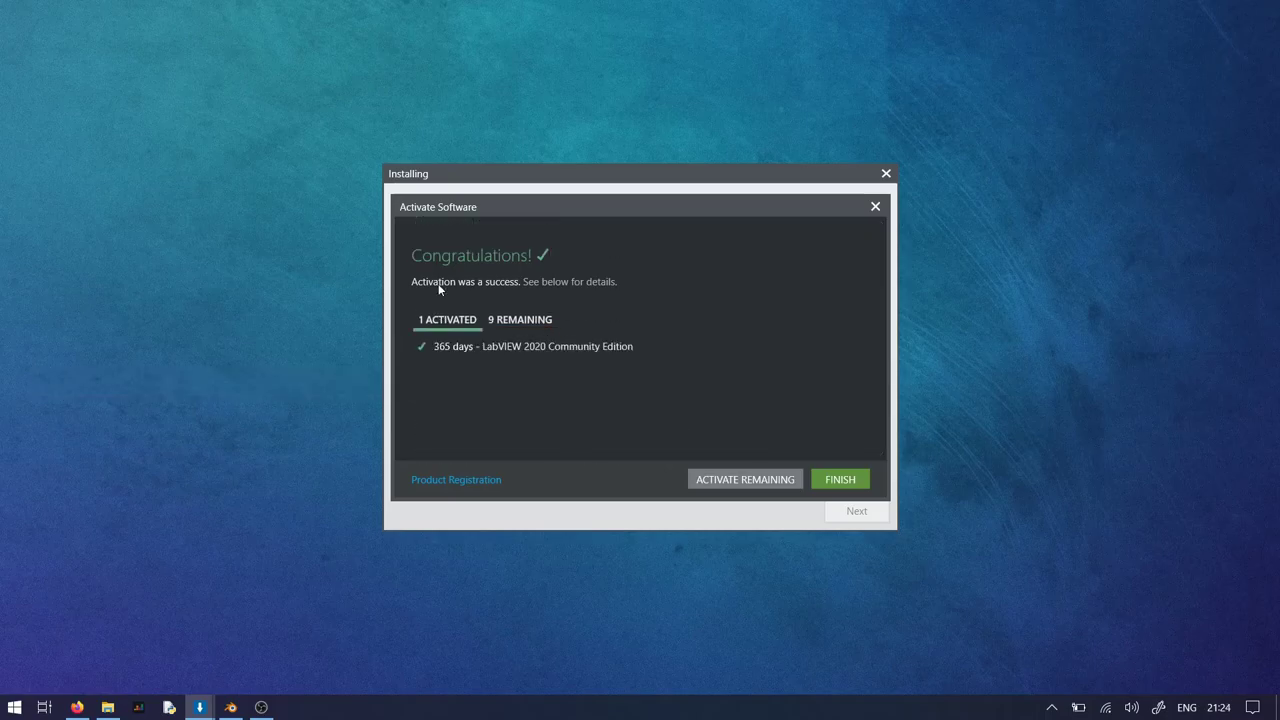
{"action": "left_click", "coordinate": [533, 320]}
{"action": "scroll", "coordinate": [571, 391], "scroll_direction": "down", "scroll_amount": 1}
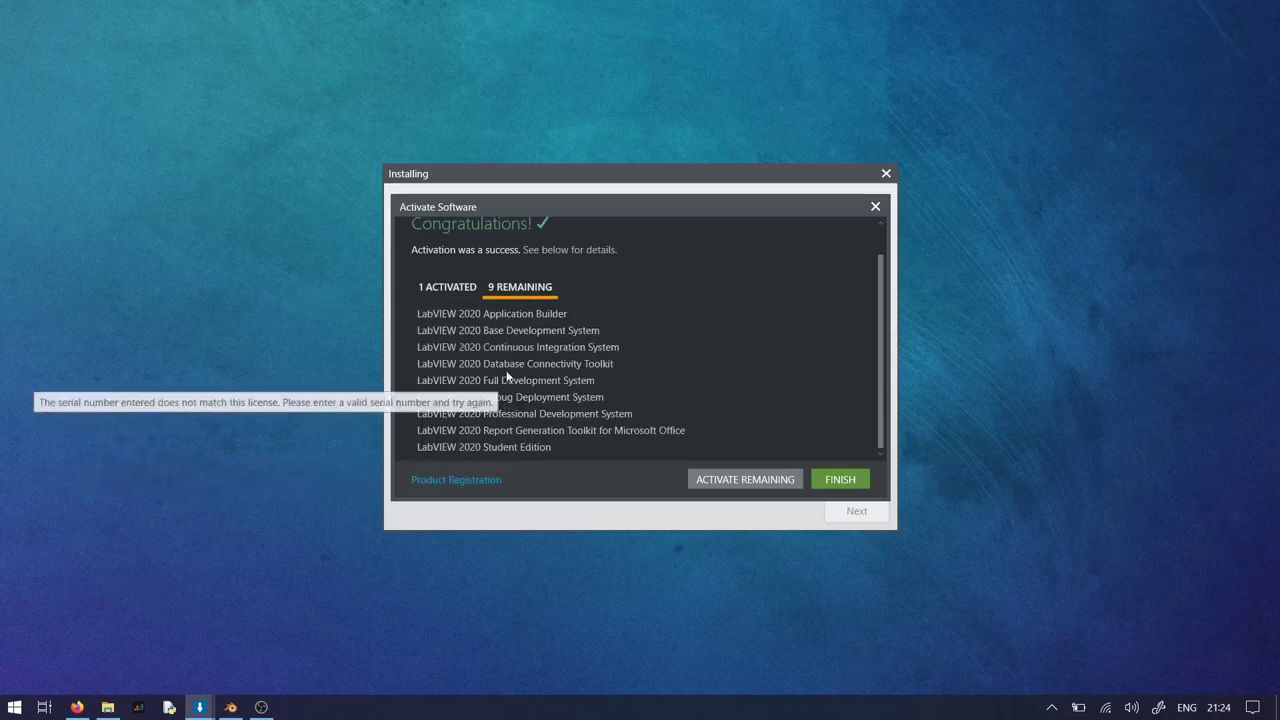
{"action": "left_click", "coordinate": [446, 287]}
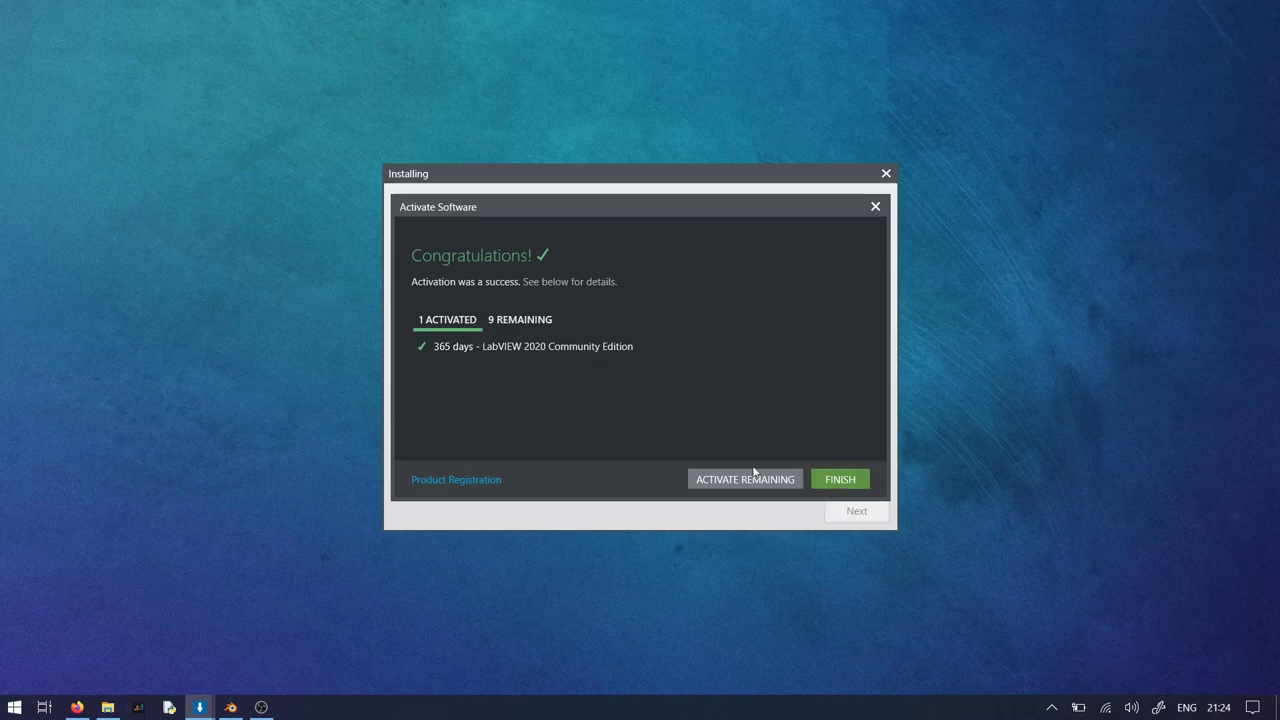
{"action": "left_click", "coordinate": [512, 327]}
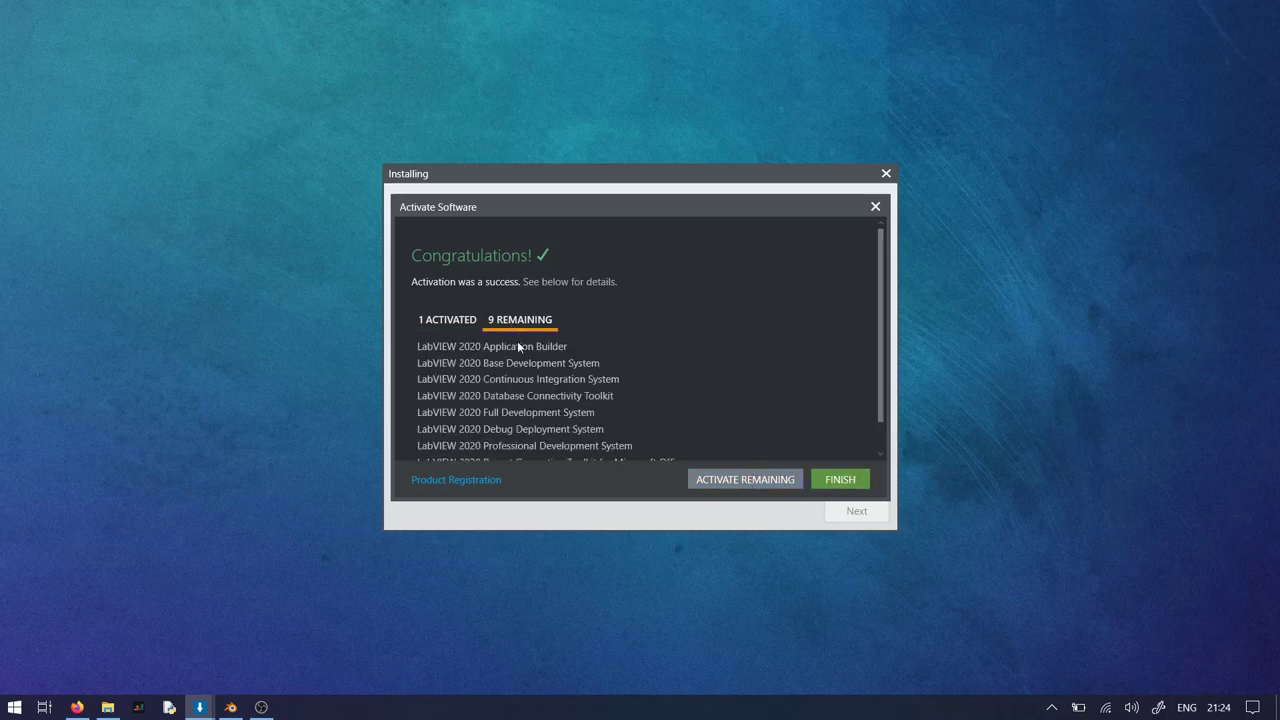
{"action": "left_click", "coordinate": [439, 321]}
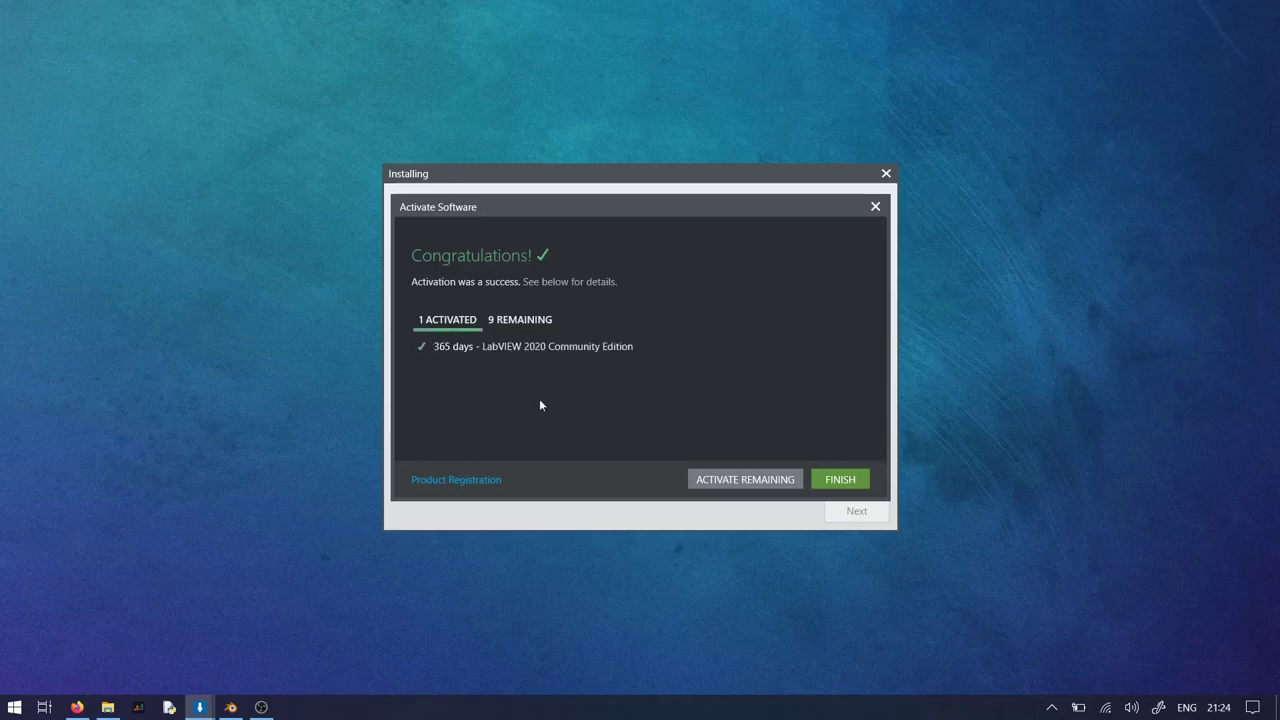
{"action": "left_click", "coordinate": [840, 482]}
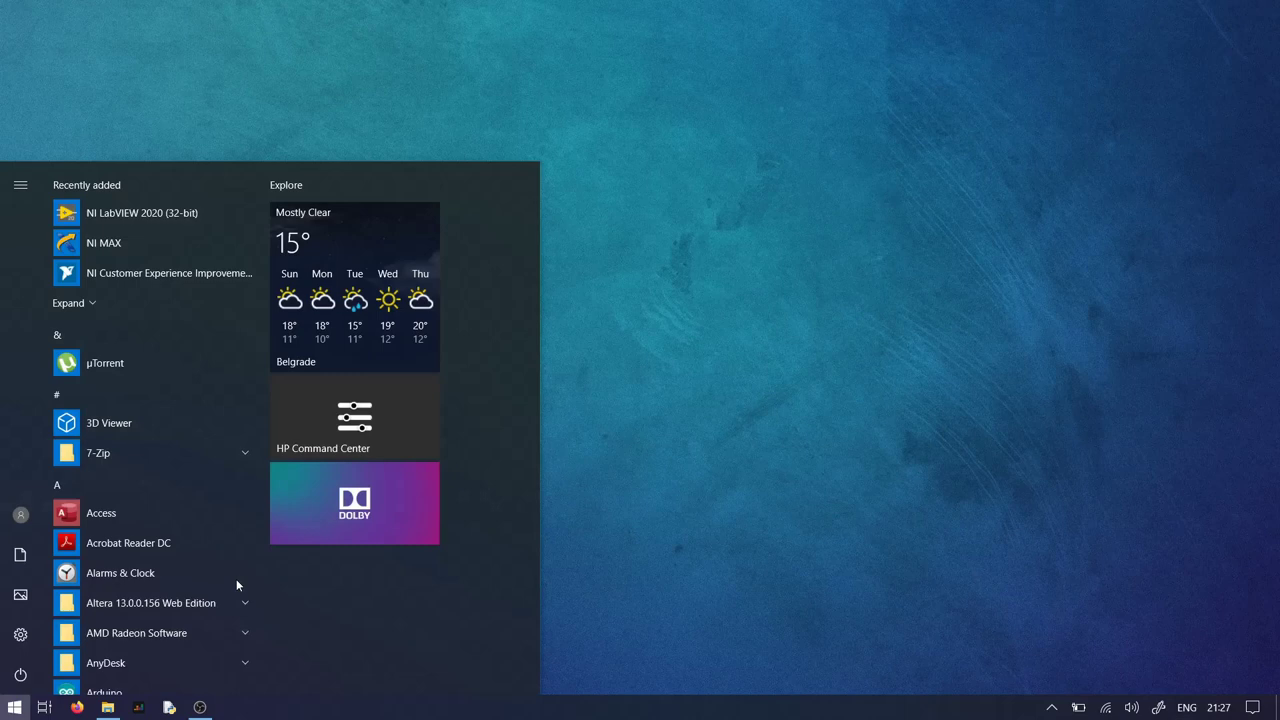
- Search the installed apps for "lab" and launch NI LabVIEW 2020 (32-bit)
{"action": "type", "text": "lab"}
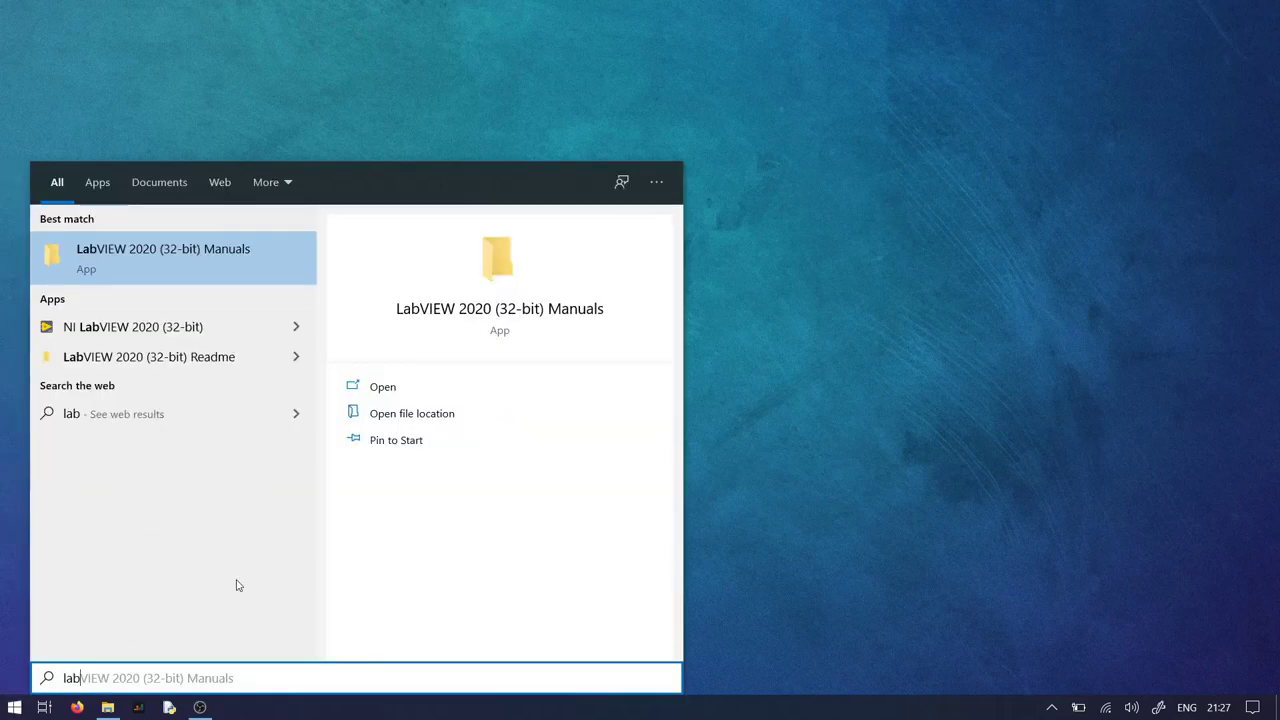
{"action": "key", "text": "Down"}
{"action": "key", "text": "Down"}
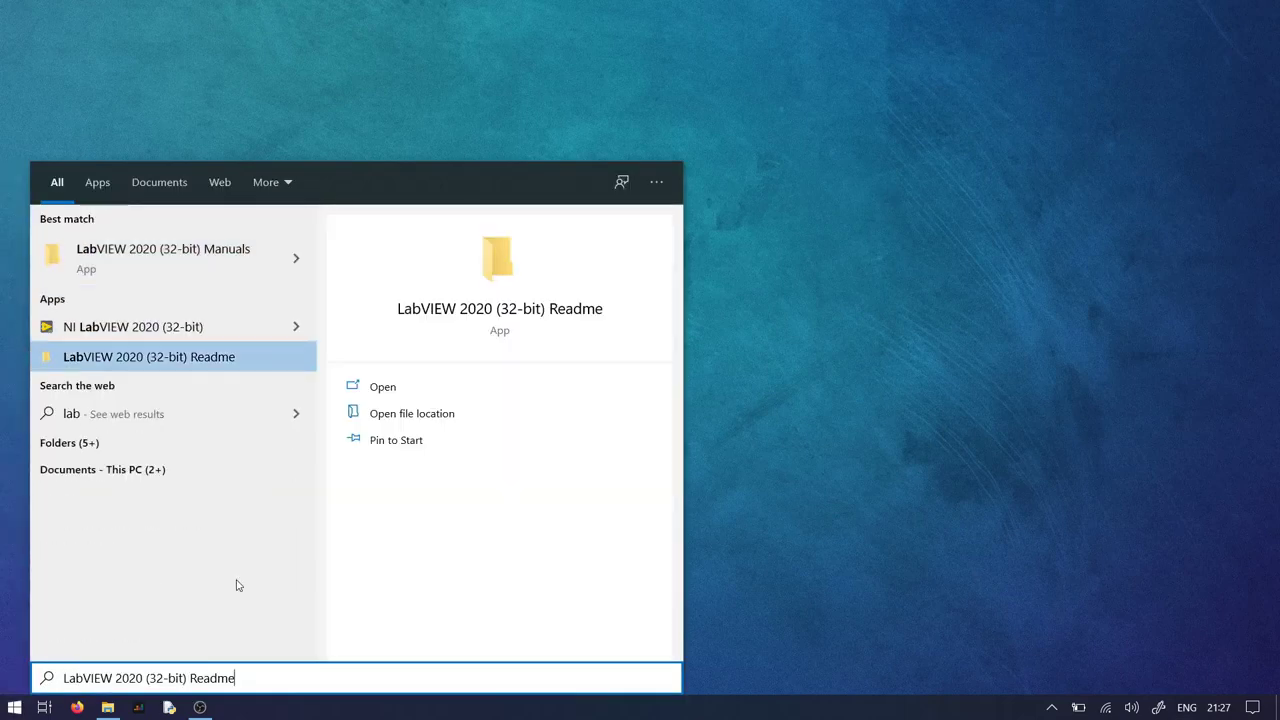
{"action": "key", "text": "Up"}
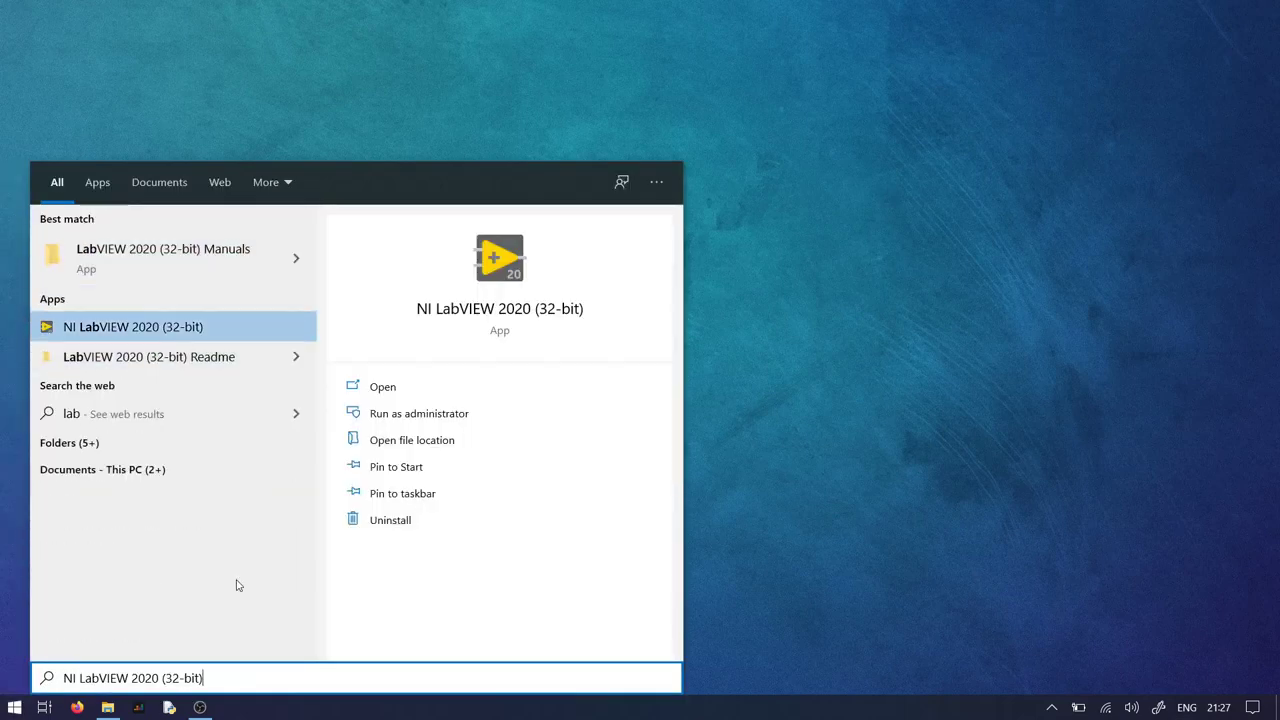
{"action": "key", "text": "Return"}
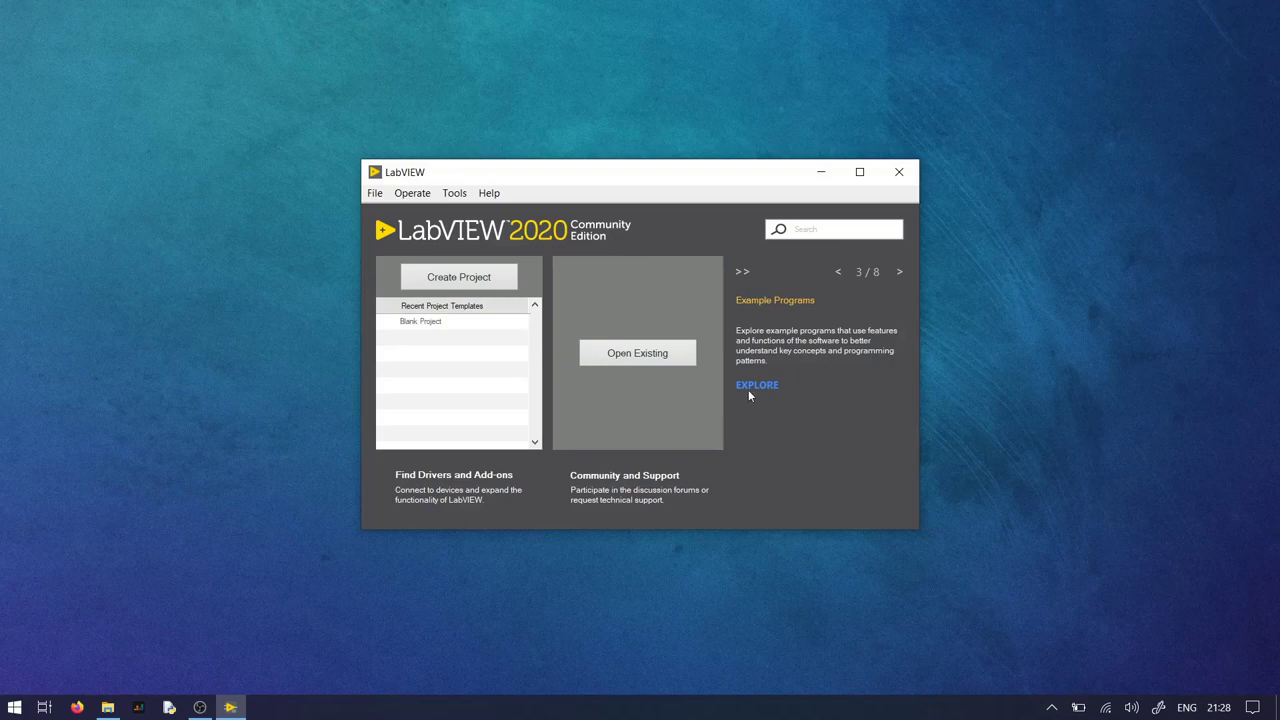
- Reposition and enlarge the LabVIEW start window, and create a new blank VI
{"action": "left_click_drag", "start_coordinate": [749, 171], "coordinate": [586, 113]}
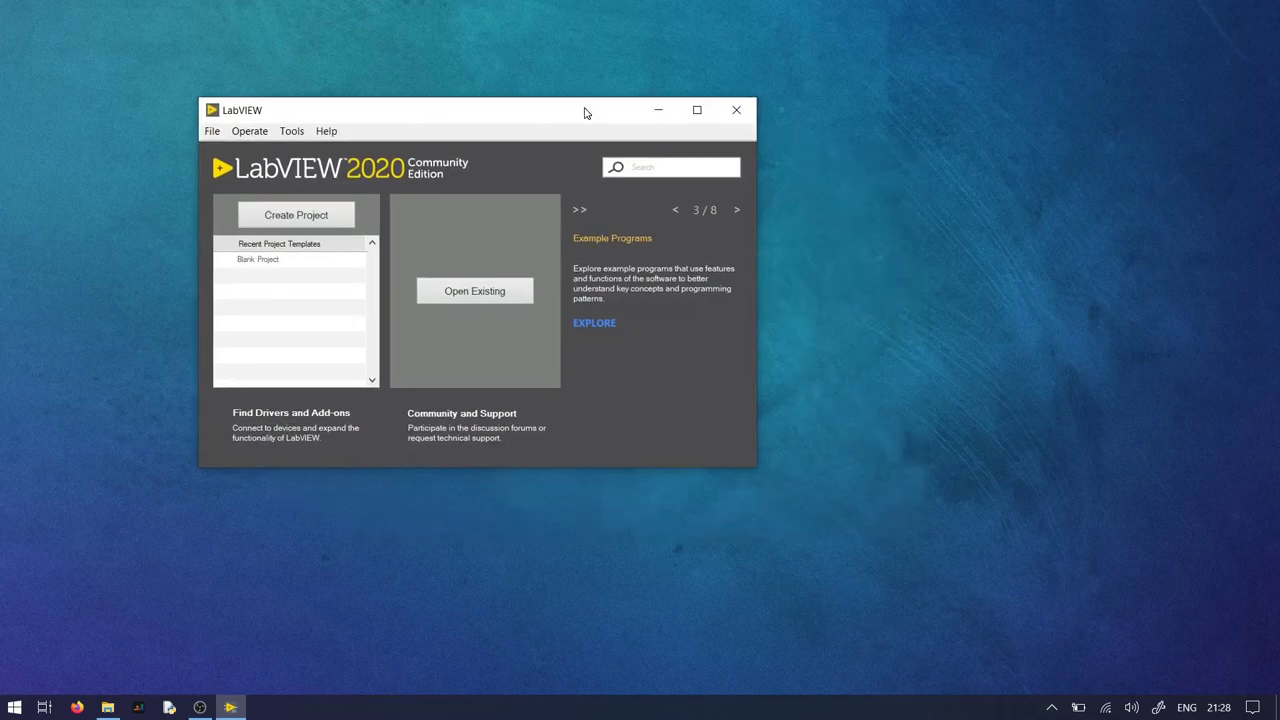
{"action": "left_click_drag", "start_coordinate": [824, 497], "coordinate": [1035, 574]}
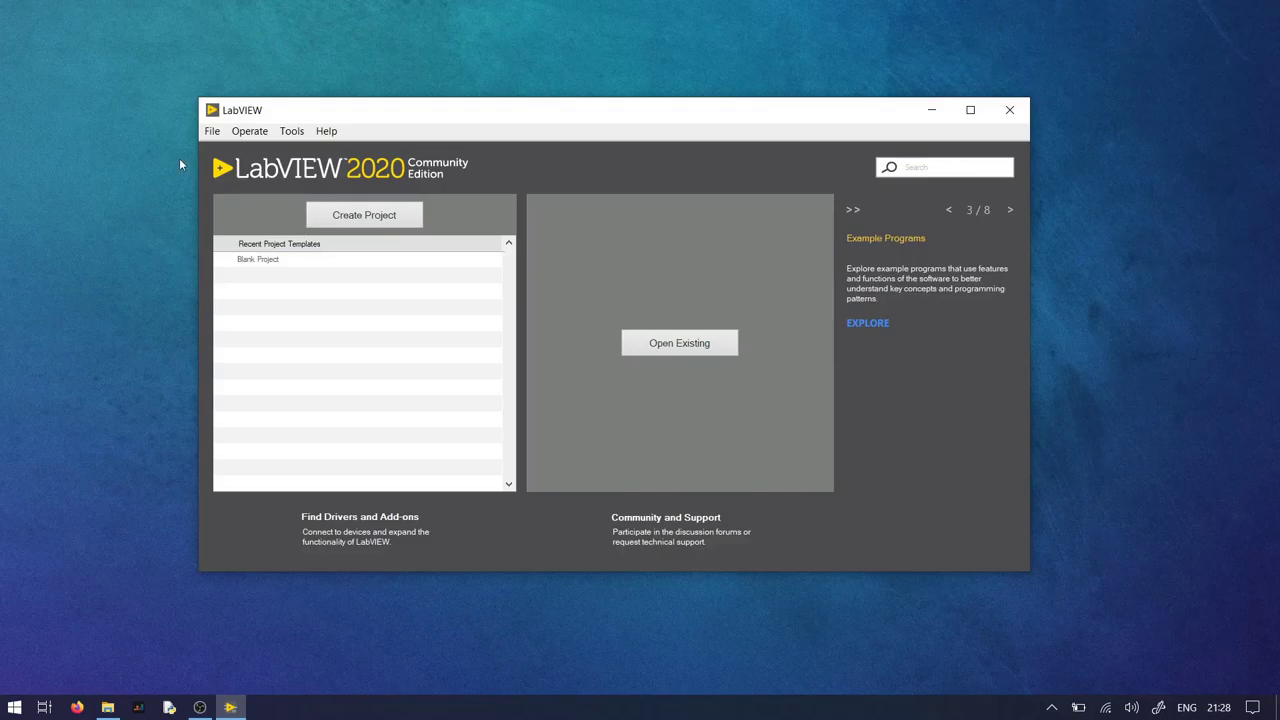
{"action": "left_click", "coordinate": [212, 131]}
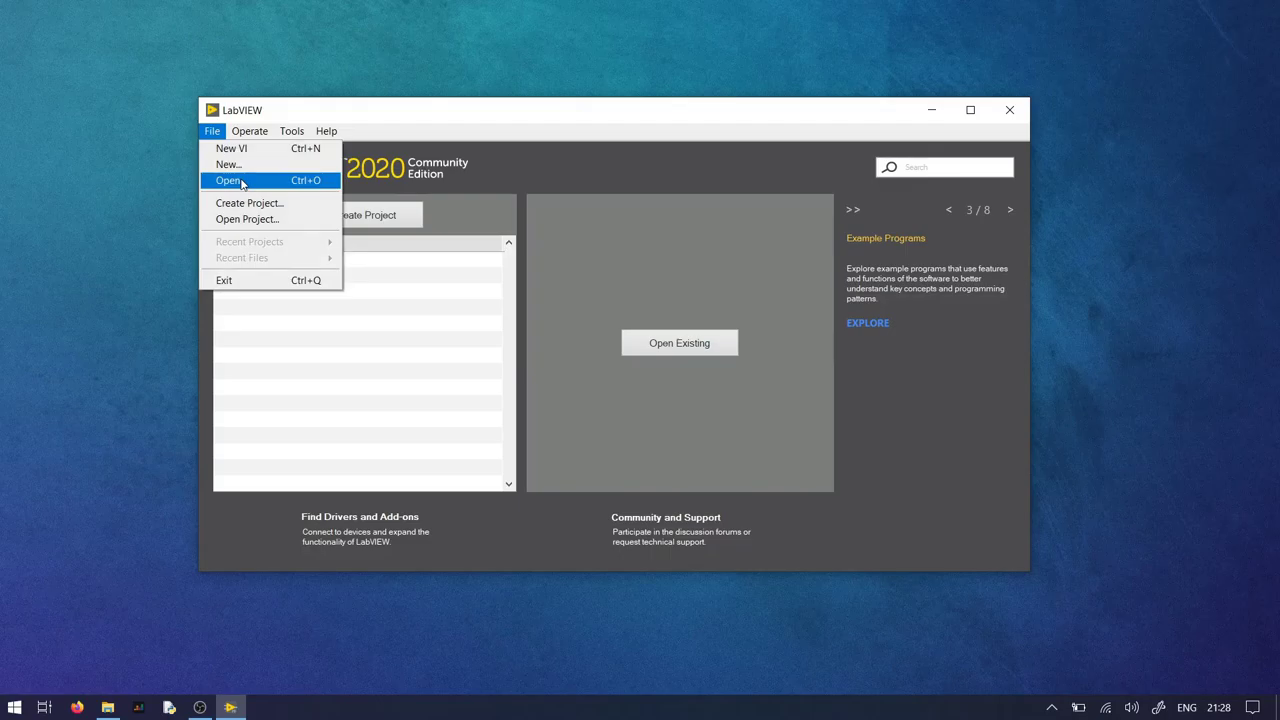
{"action": "left_click", "coordinate": [238, 150]}
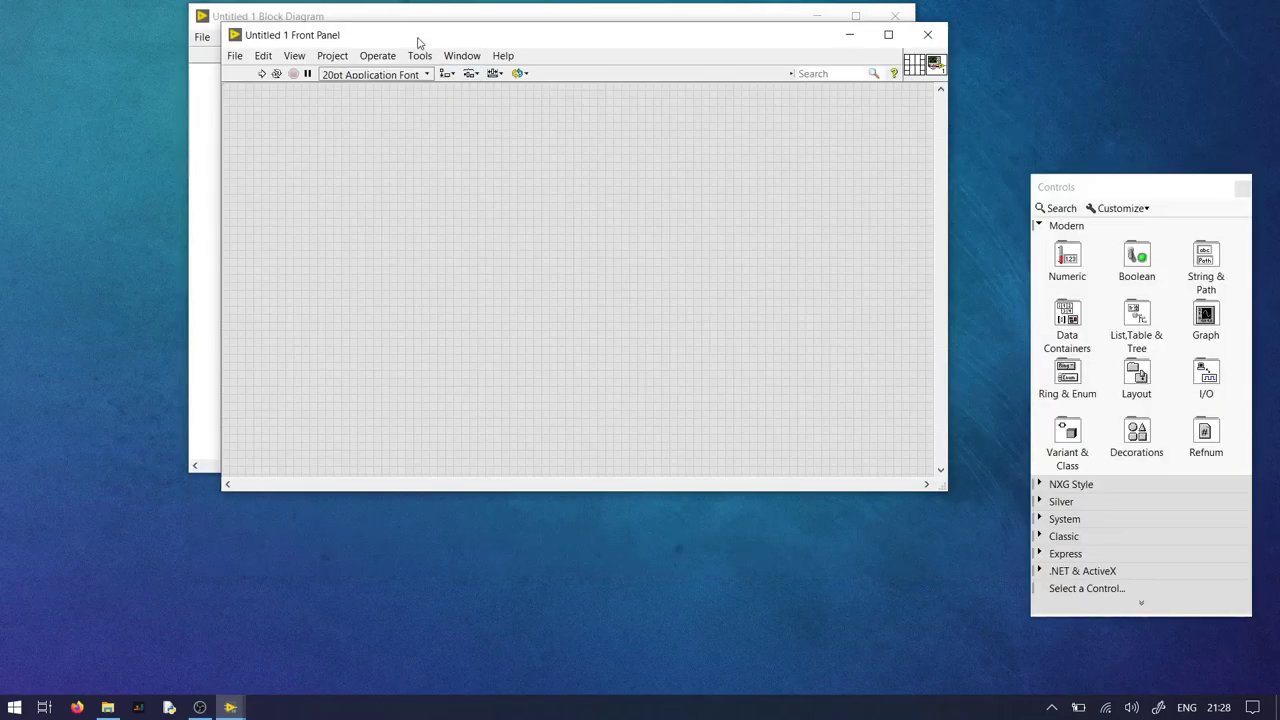
- Tile the VI's front panel and block diagram windows side by side and close the floating Functions palette
{"action": "key", "text": "ctrl+e"}
{"action": "key", "text": "ctrl+e"}
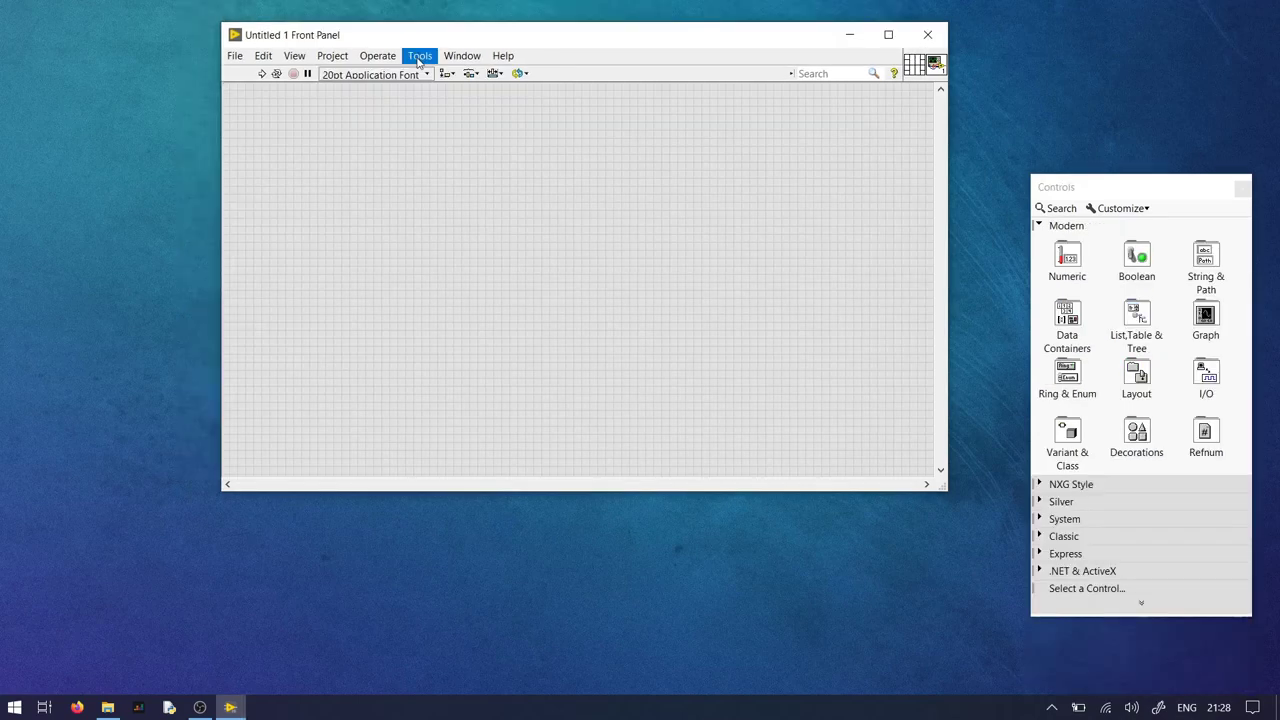
{"action": "key", "text": "ctrl+e"}
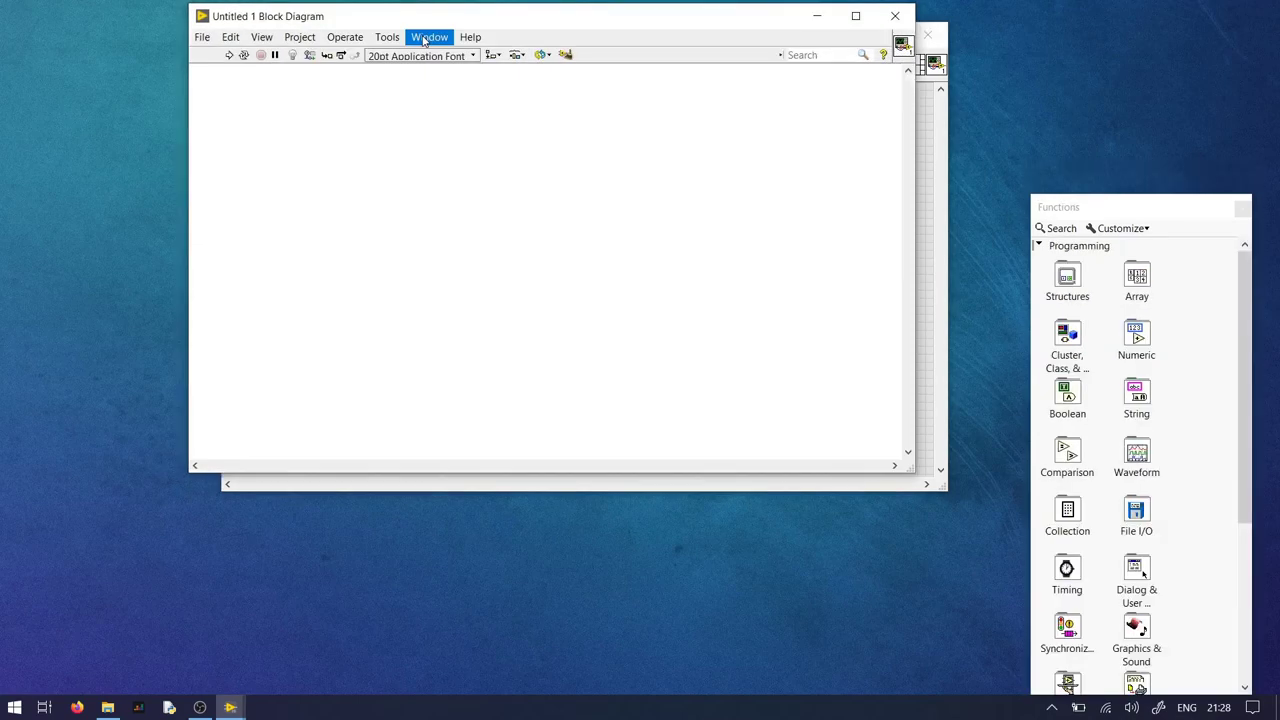
{"action": "key", "text": "ctrl+t"}
{"action": "left_click_drag", "start_coordinate": [1155, 206], "coordinate": [443, 137]}
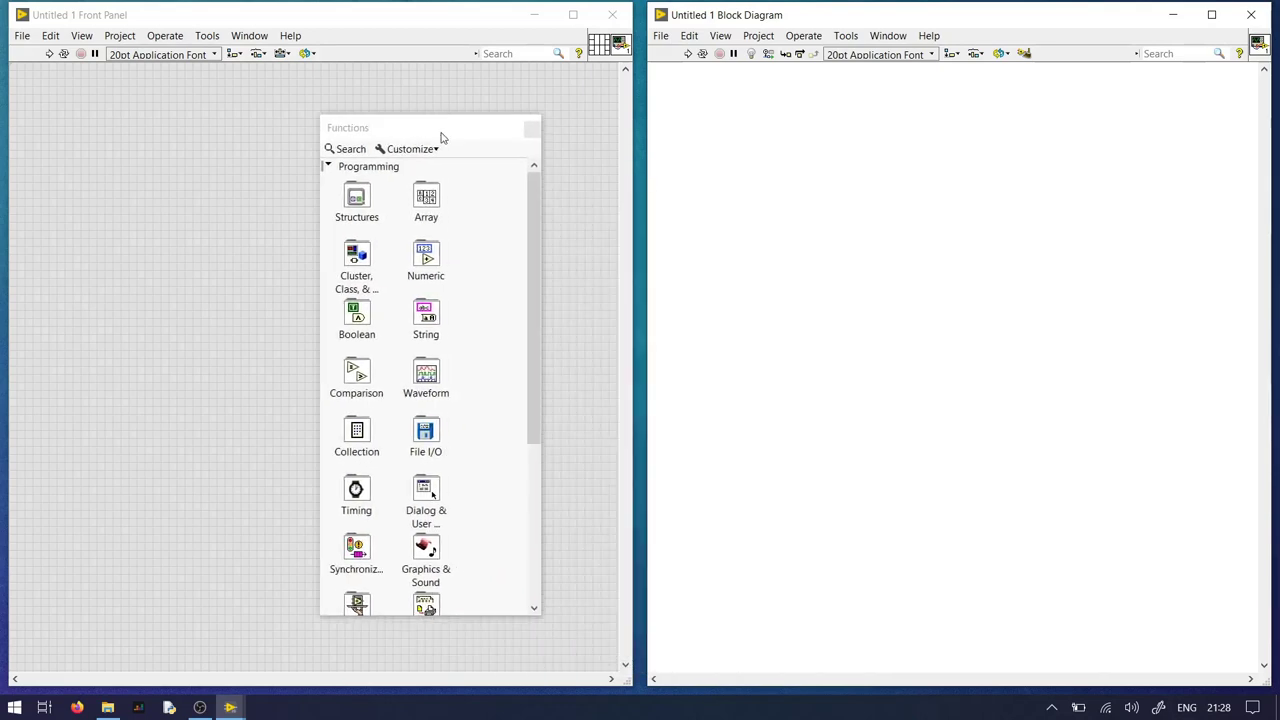
{"action": "left_click", "coordinate": [531, 128]}
- Browse the Controls palette on the front panel, examining the Modern and Silver categories
{"action": "right_click", "coordinate": [465, 248]}
{"action": "mouse_move", "coordinate": [485, 268]}
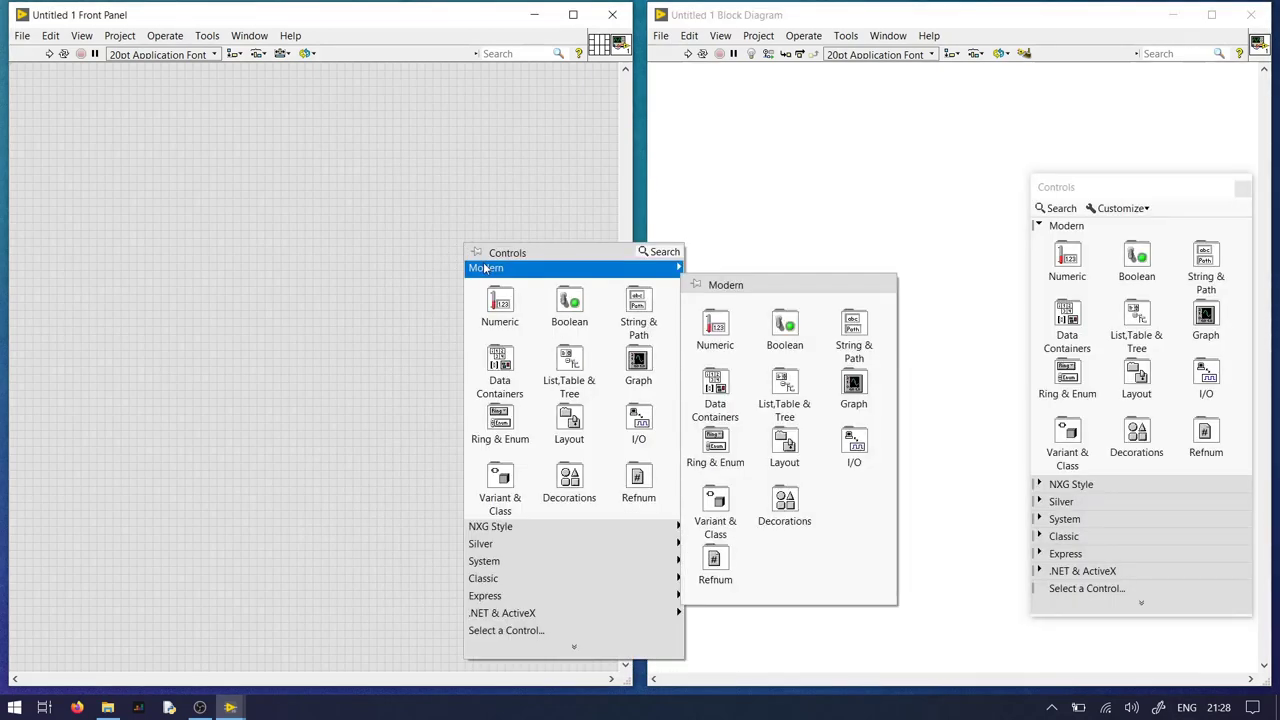
{"action": "left_click", "coordinate": [860, 123]}
{"action": "right_click", "coordinate": [837, 209]}
{"action": "right_click", "coordinate": [392, 250]}
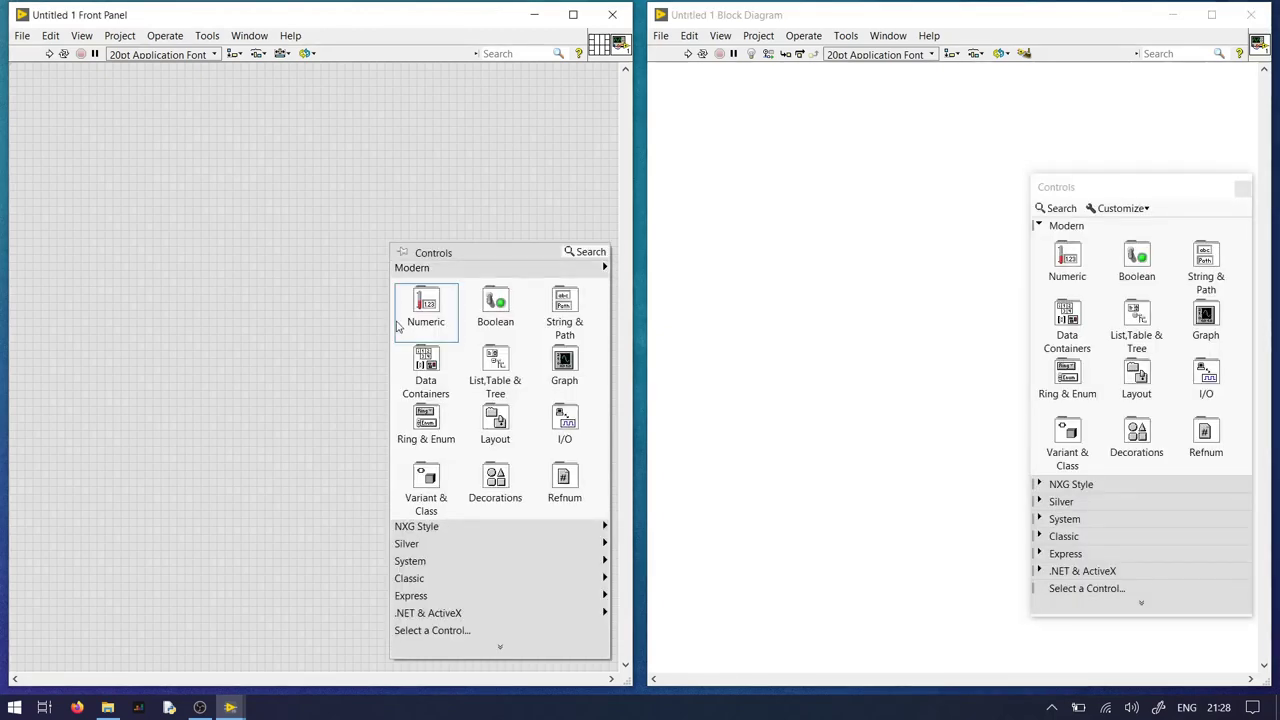
{"action": "mouse_move", "coordinate": [566, 375]}
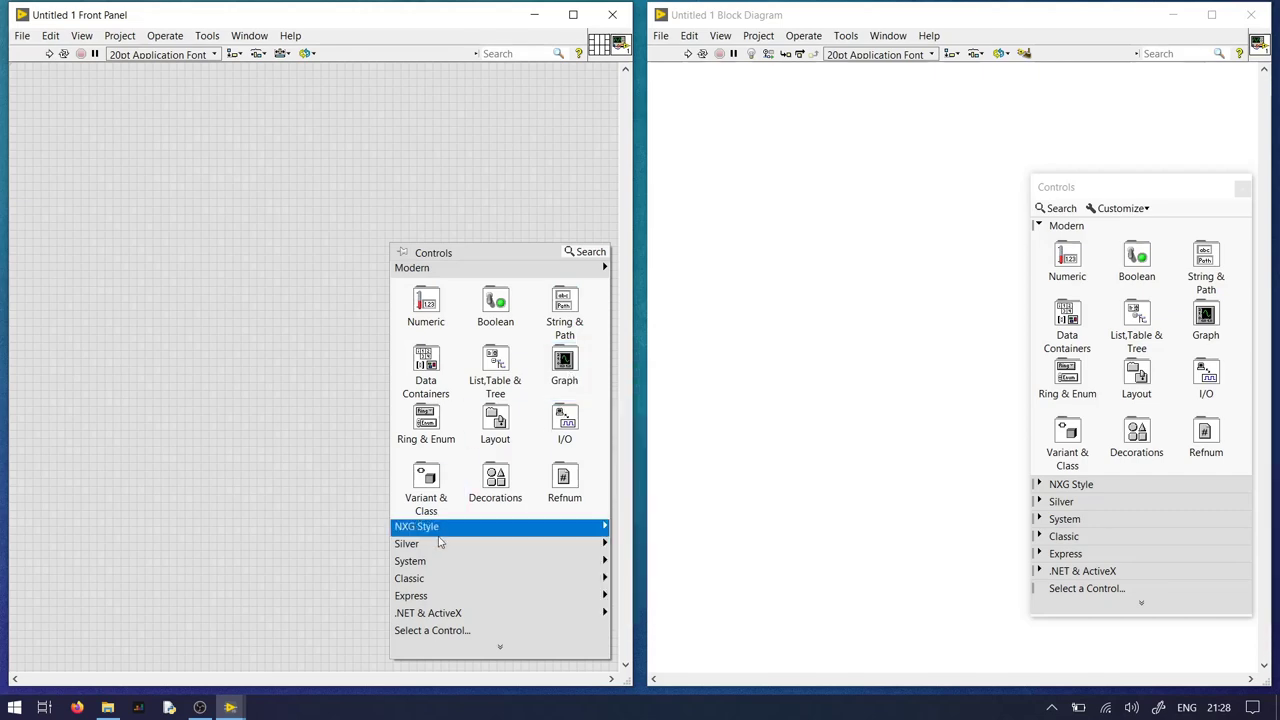
{"action": "mouse_move", "coordinate": [423, 530]}
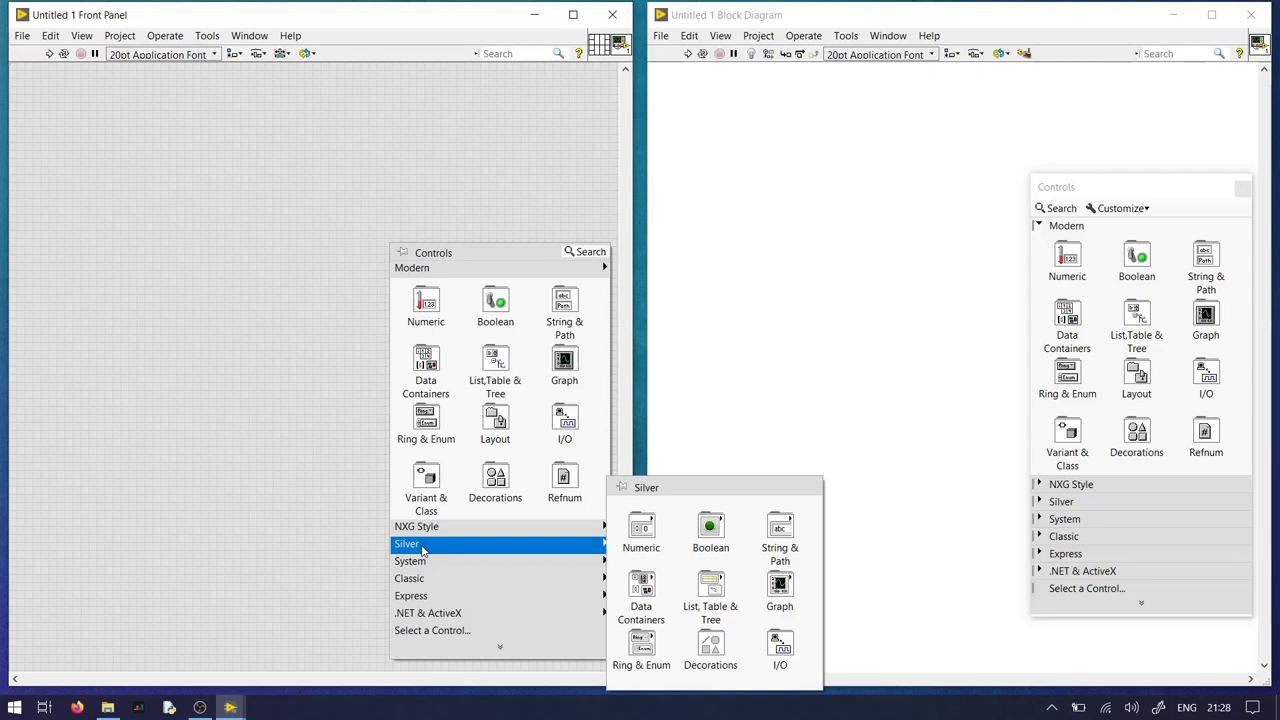
{"action": "left_click", "coordinate": [862, 359]}
- Browse the Functions palette on the block diagram, examining the Measurement I/O and Instrument I/O categories and their subpalettes
{"action": "right_click", "coordinate": [885, 244]}
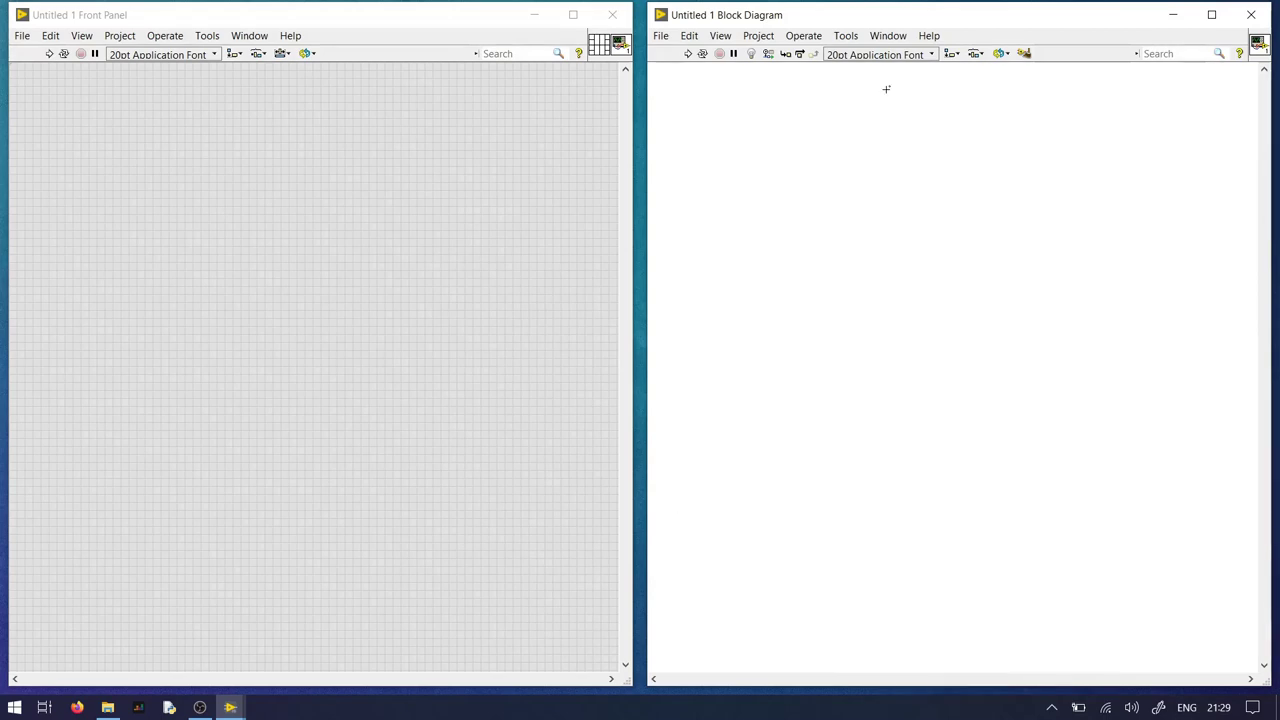
{"action": "right_click", "coordinate": [812, 166]}
{"action": "mouse_move", "coordinate": [866, 491]}
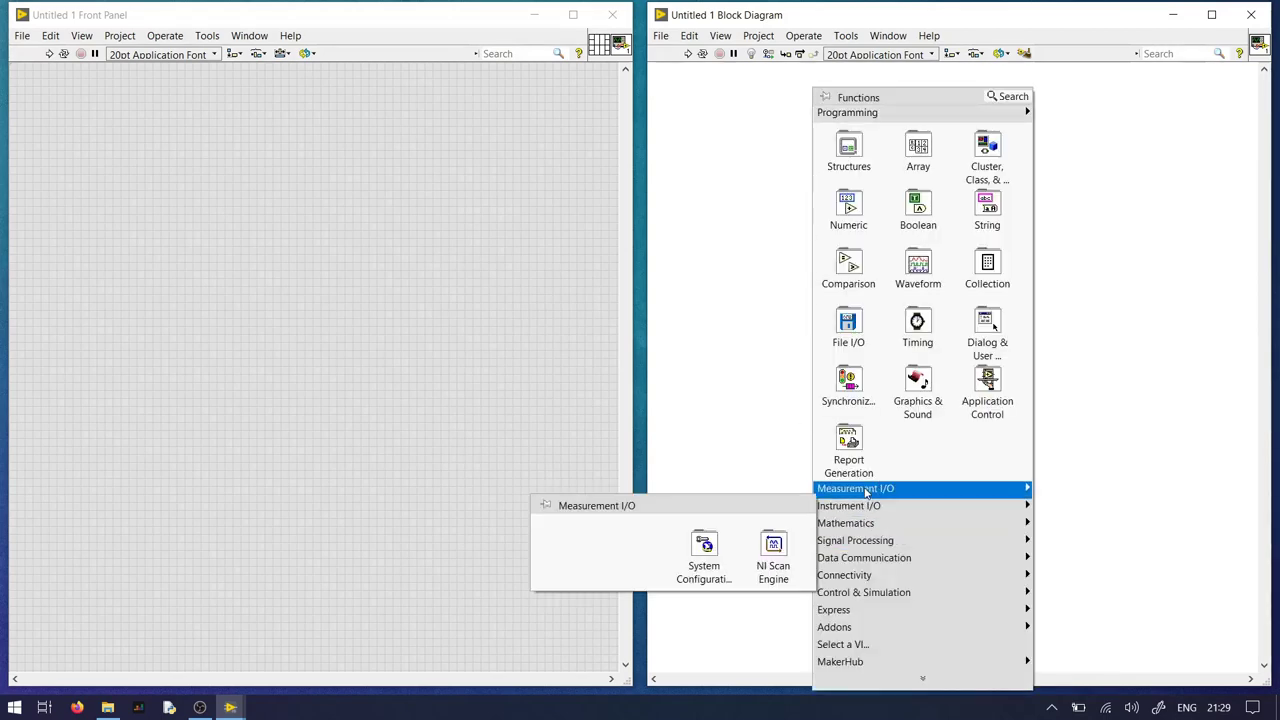
{"action": "mouse_move", "coordinate": [702, 557]}
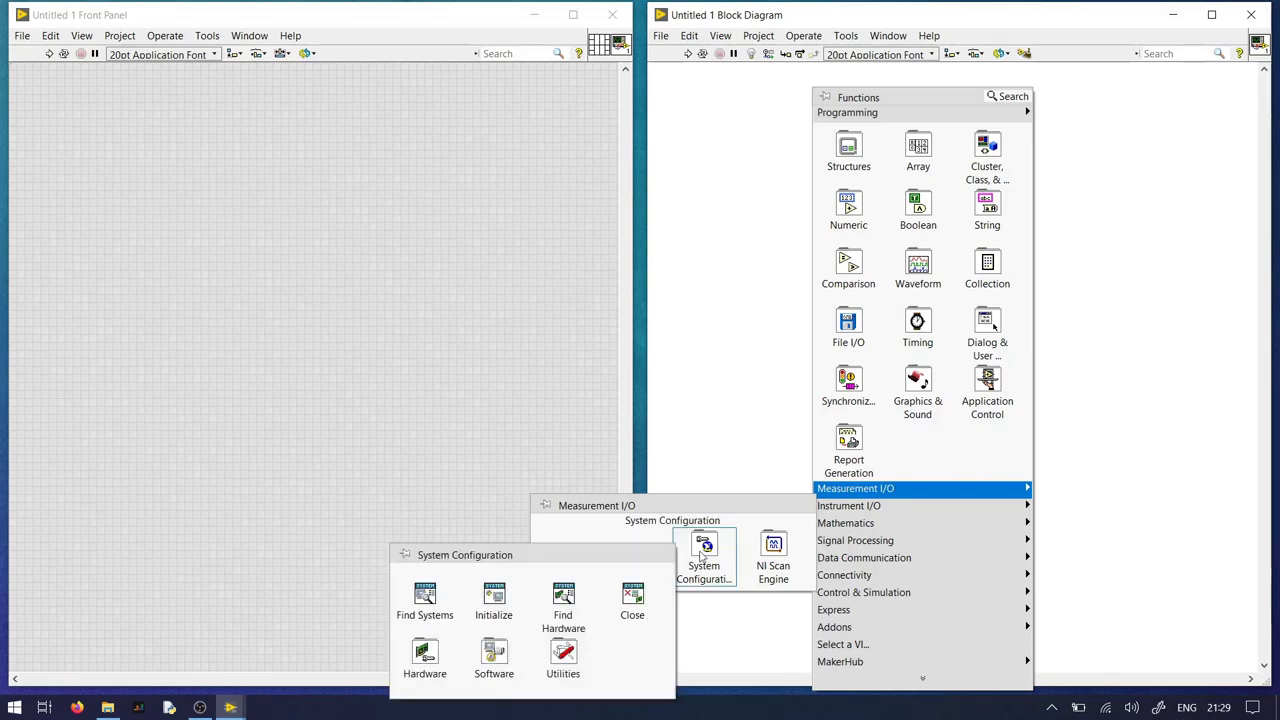
{"action": "mouse_move", "coordinate": [772, 570]}
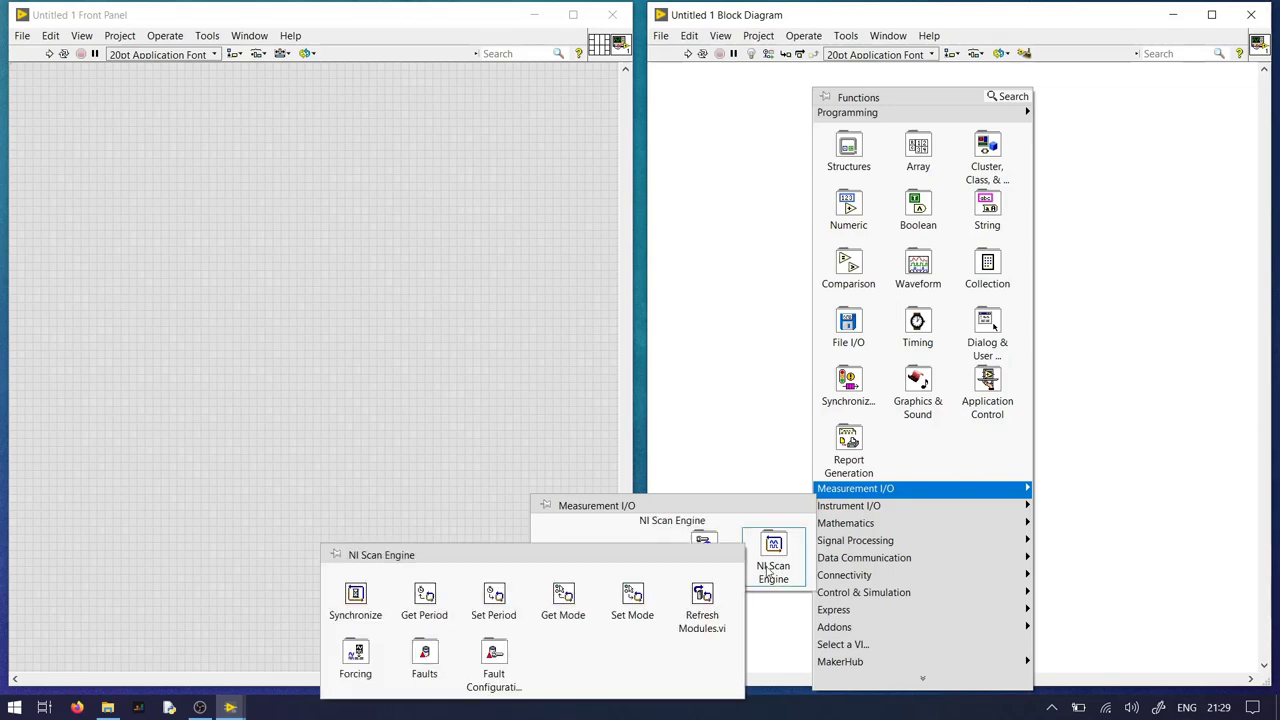
{"action": "mouse_move", "coordinate": [900, 508]}
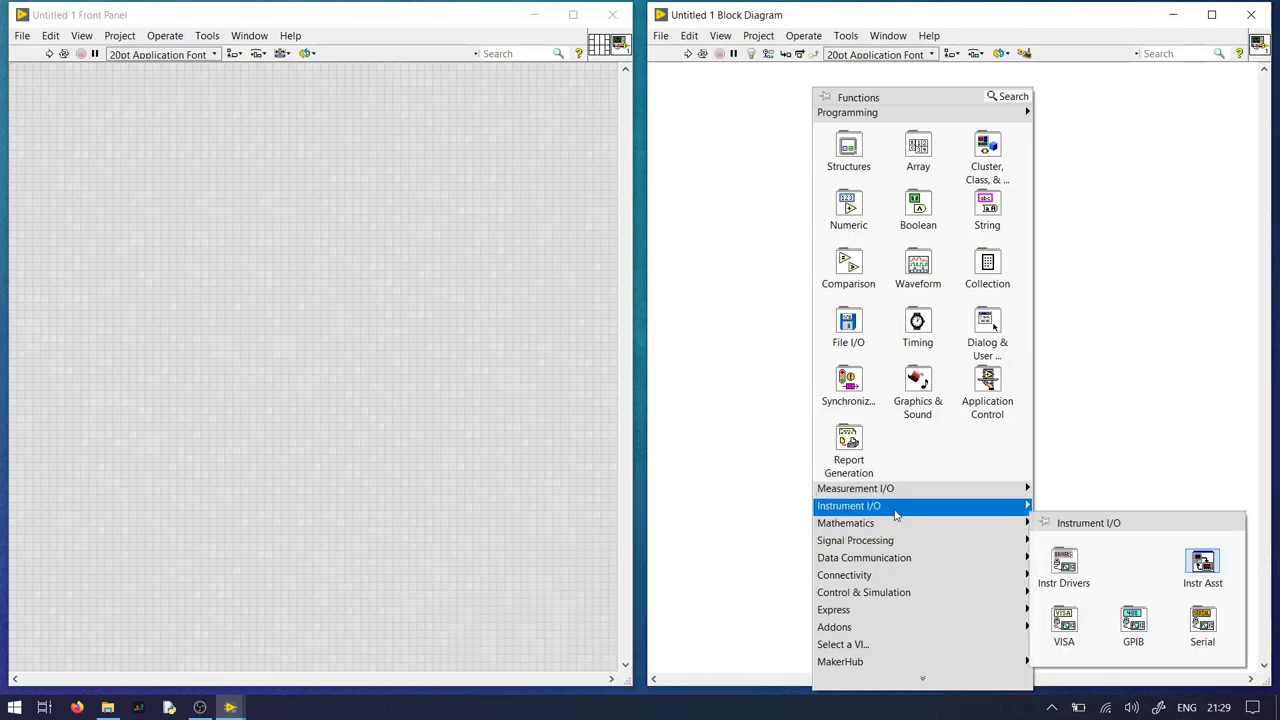
{"action": "mouse_move", "coordinate": [1063, 565]}
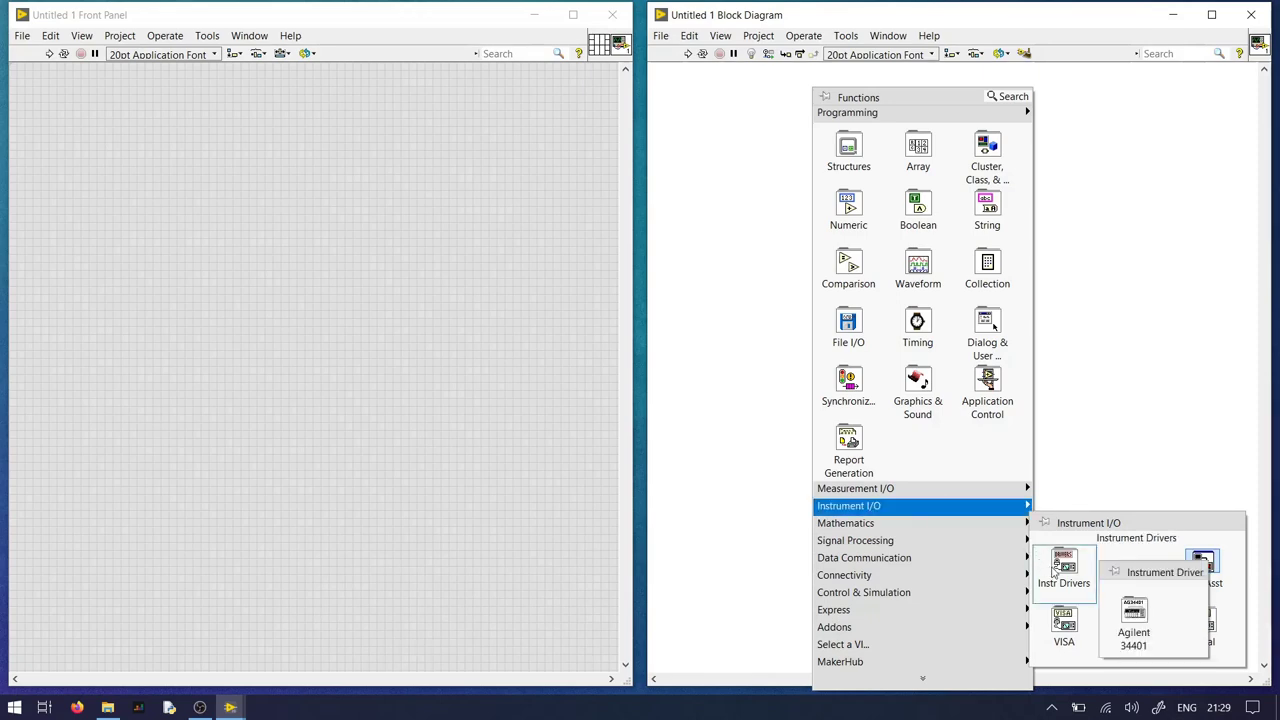
{"action": "mouse_move", "coordinate": [1134, 622]}
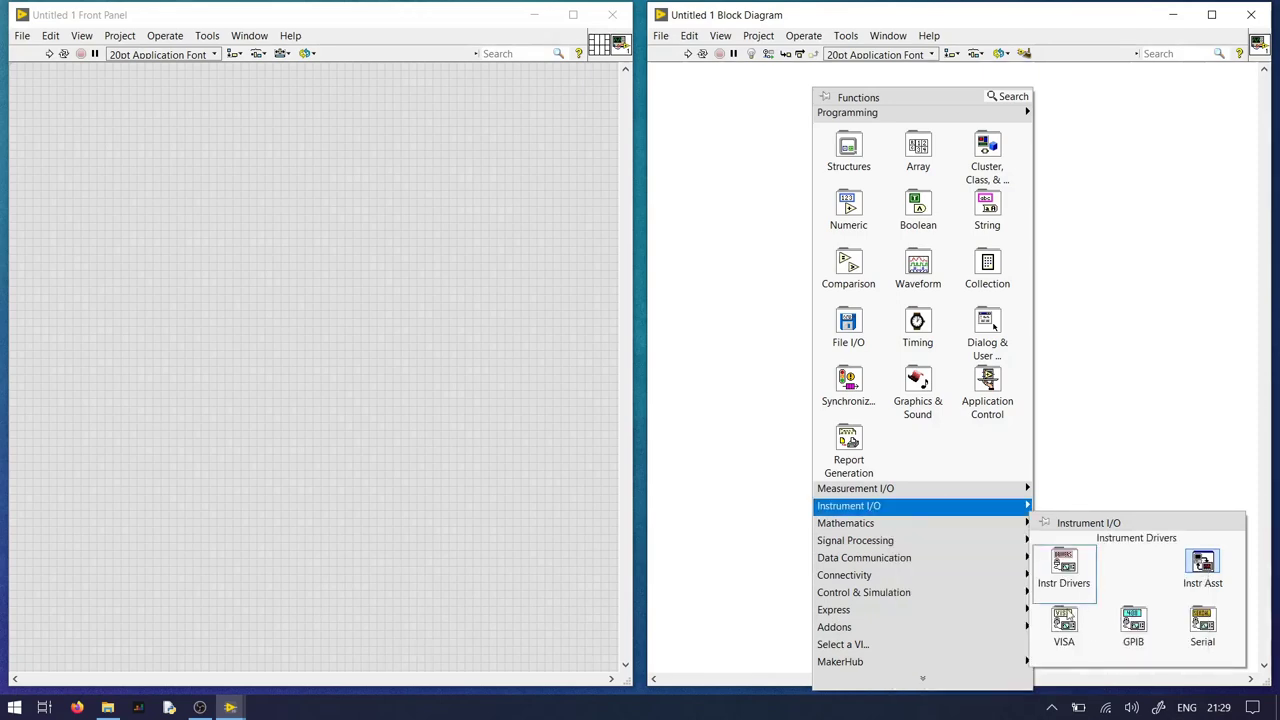
{"action": "mouse_move", "coordinate": [1066, 630]}
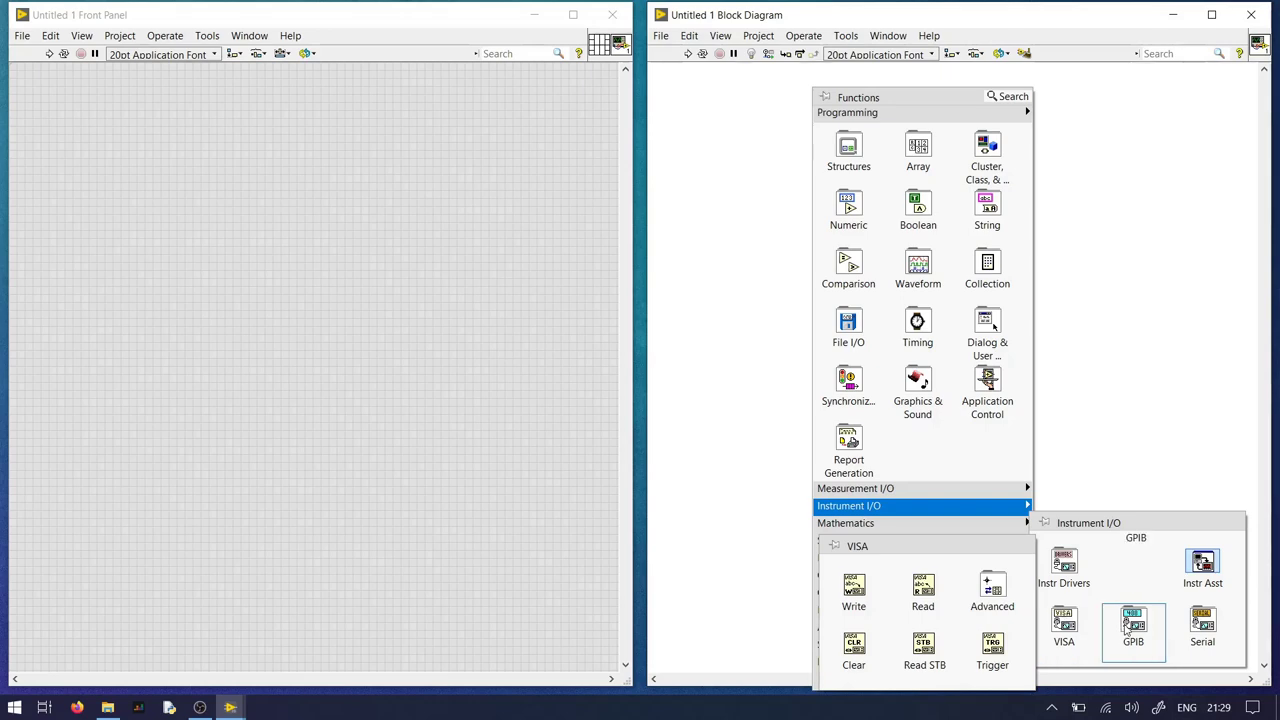
{"action": "mouse_move", "coordinate": [1195, 622]}
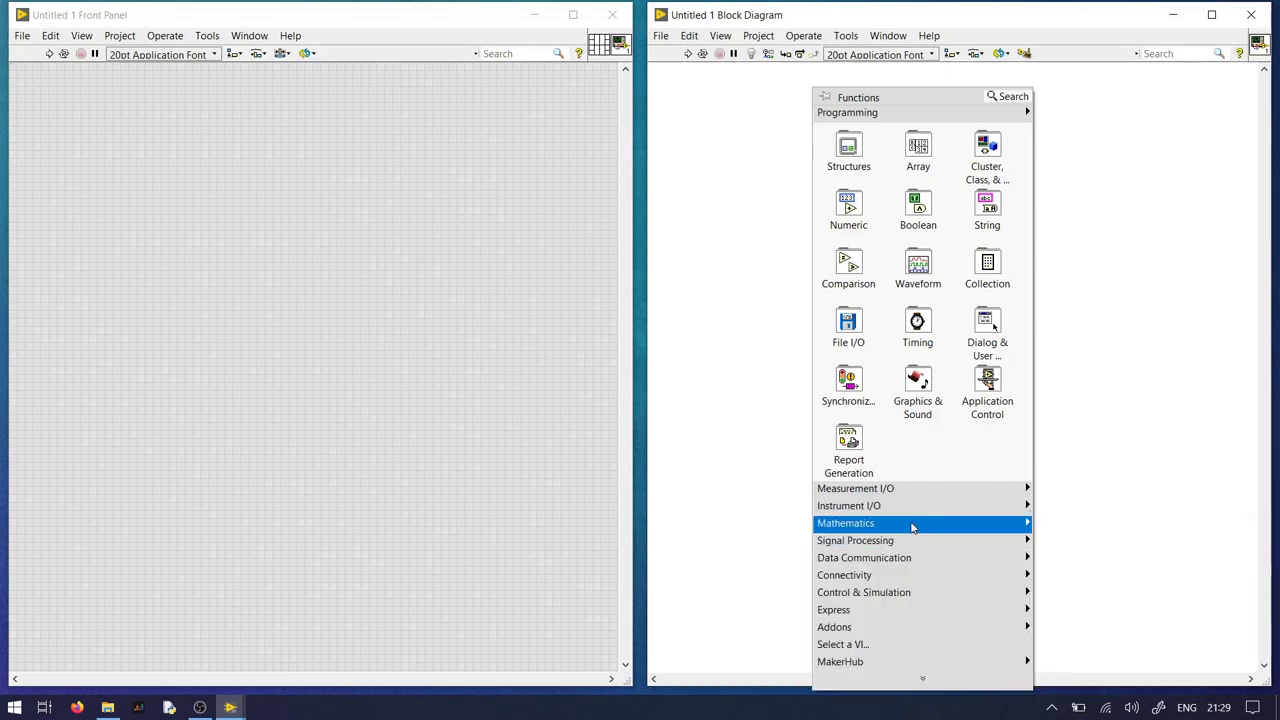
- Examine the Data Communication functions, including Synchronization and Semaphore, and the Connectivity functions, including Python and Database
{"action": "mouse_move", "coordinate": [866, 545]}
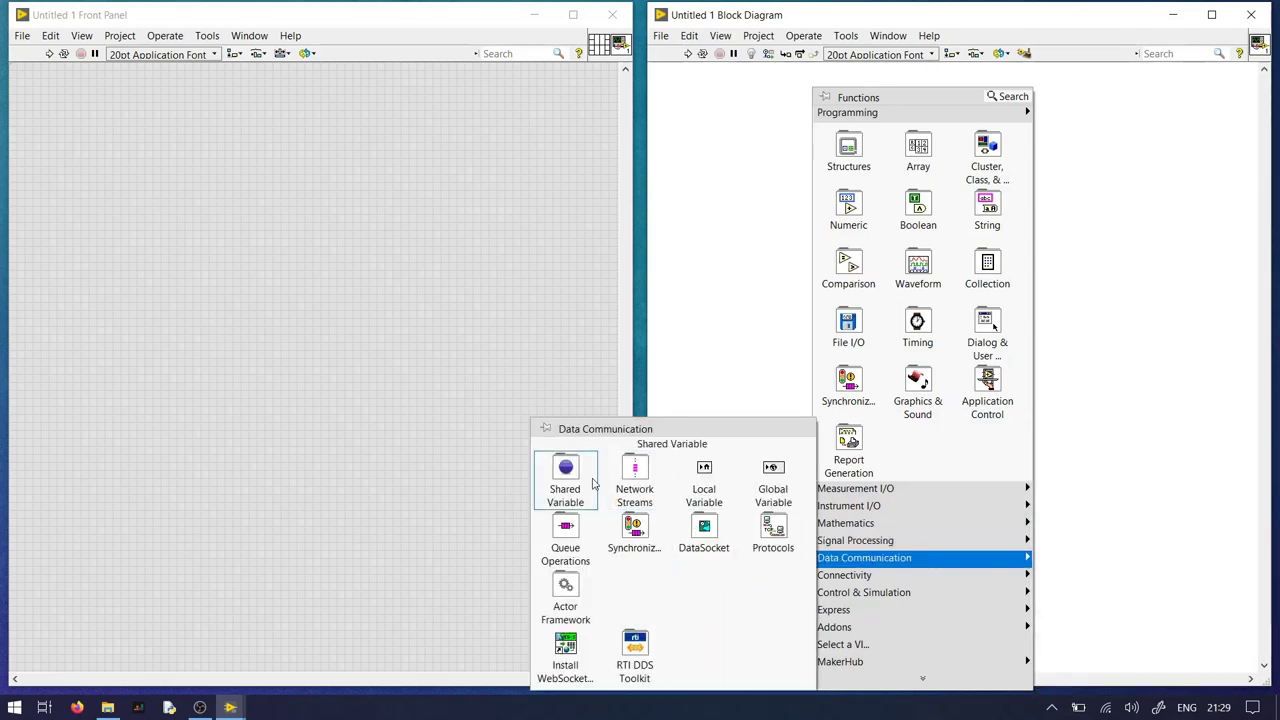
{"action": "mouse_move", "coordinate": [592, 484]}
{"action": "mouse_move", "coordinate": [655, 484]}
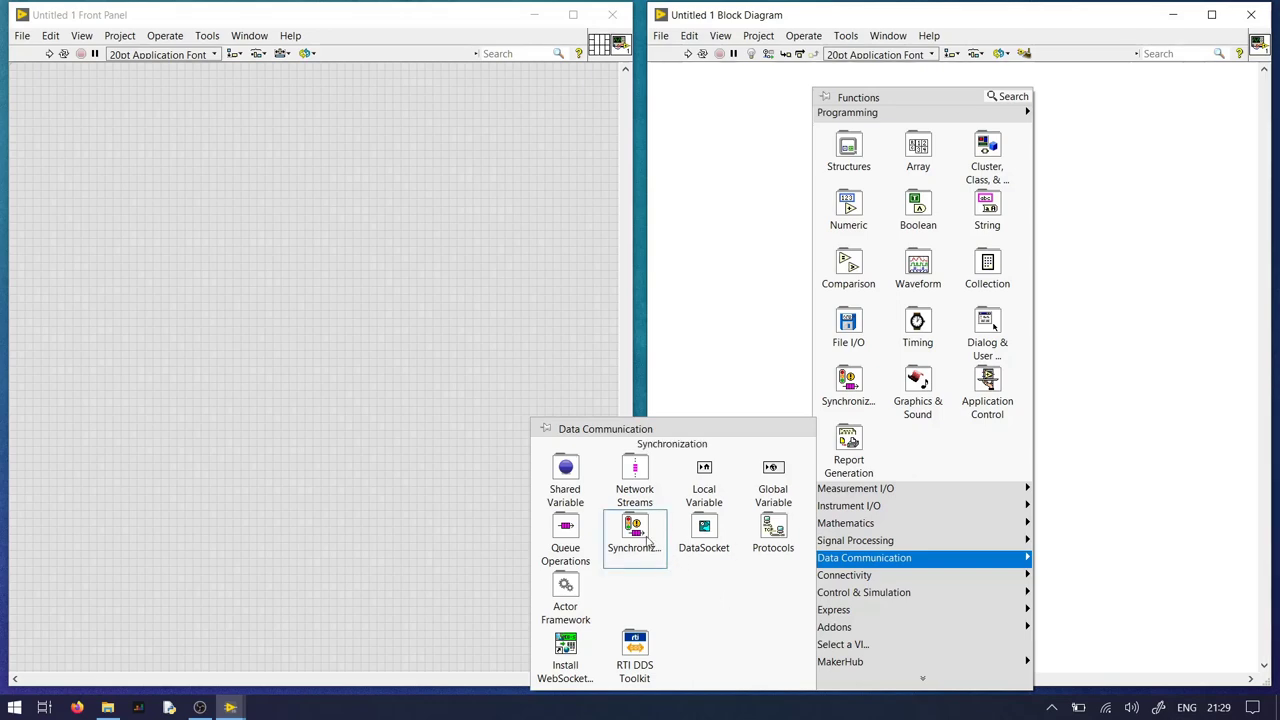
{"action": "mouse_move", "coordinate": [647, 541]}
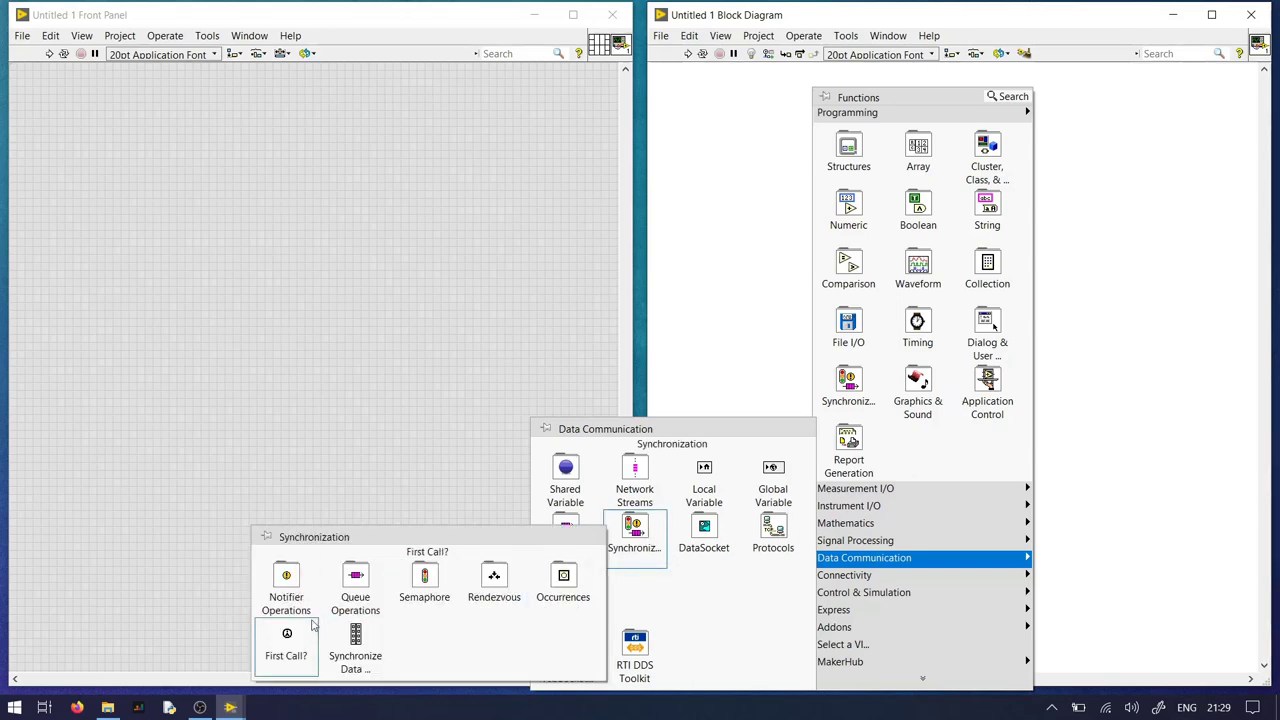
{"action": "mouse_move", "coordinate": [459, 596]}
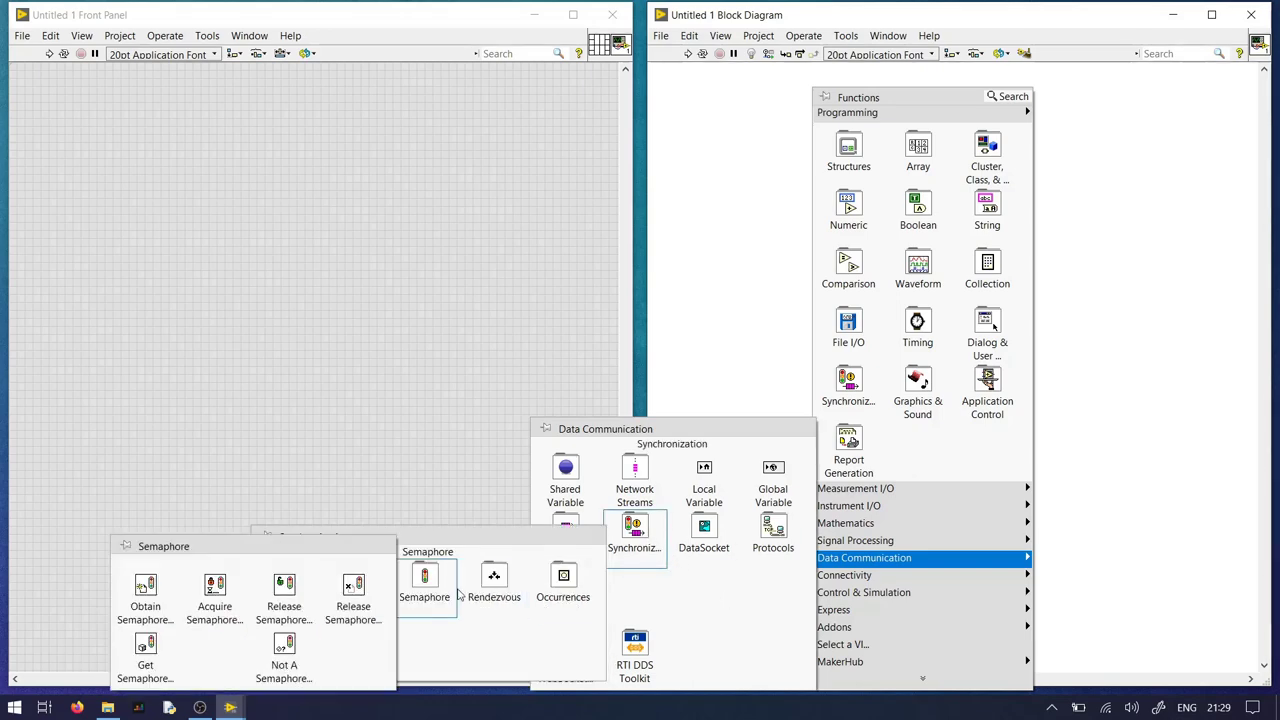
{"action": "mouse_move", "coordinate": [843, 578]}
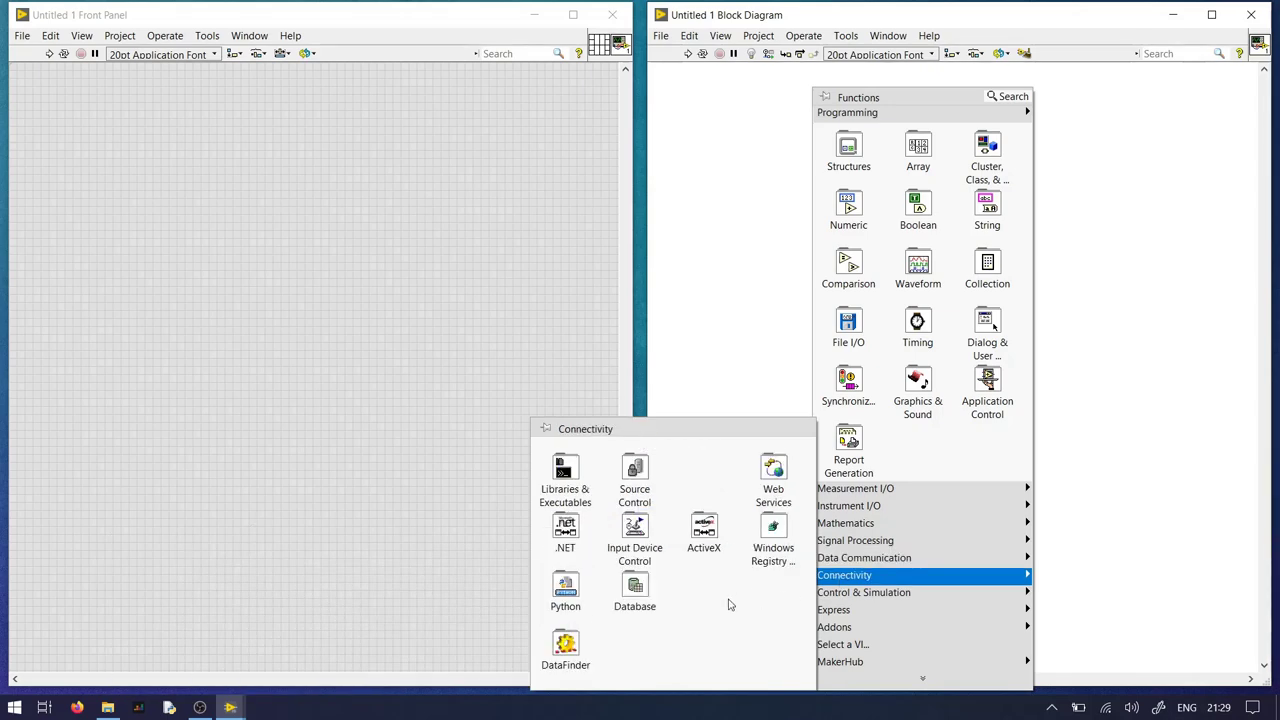
{"action": "mouse_move", "coordinate": [576, 532]}
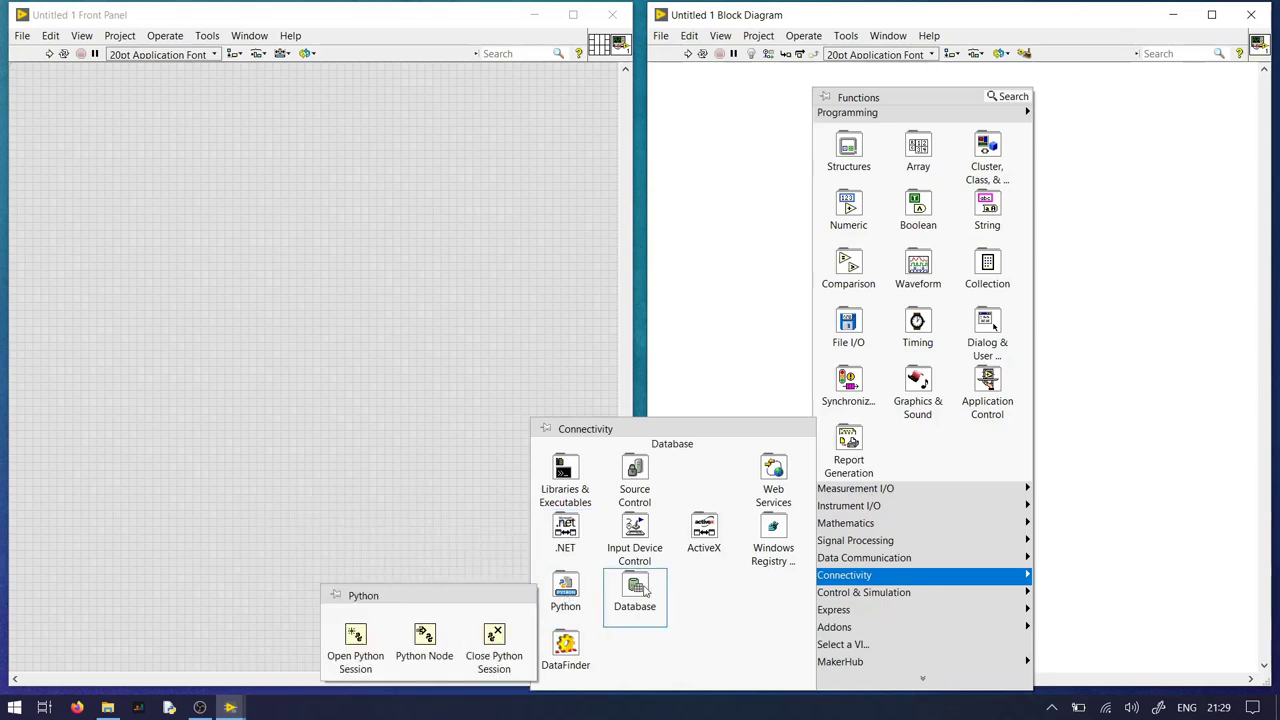
{"action": "mouse_move", "coordinate": [645, 592]}
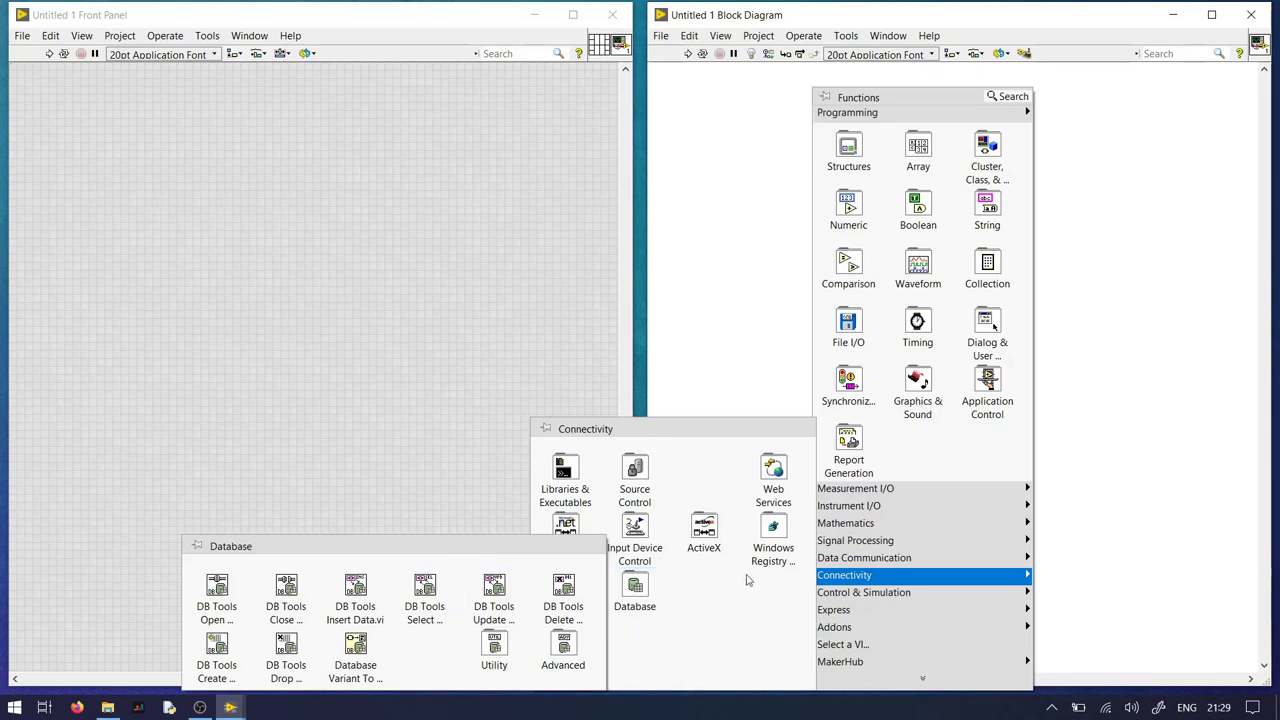
{"action": "mouse_move", "coordinate": [697, 537]}
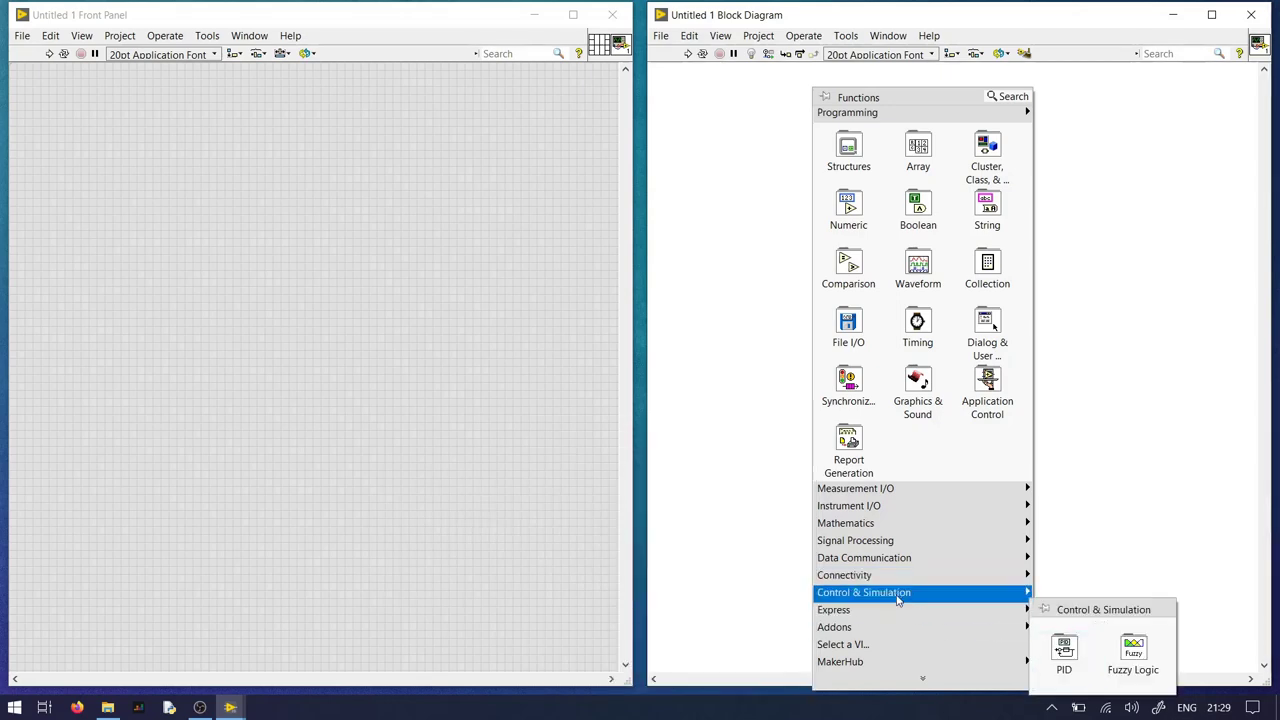
- Examine the MakerHub category of the Functions palette and its LINX subpalette
{"action": "mouse_move", "coordinate": [878, 621]}
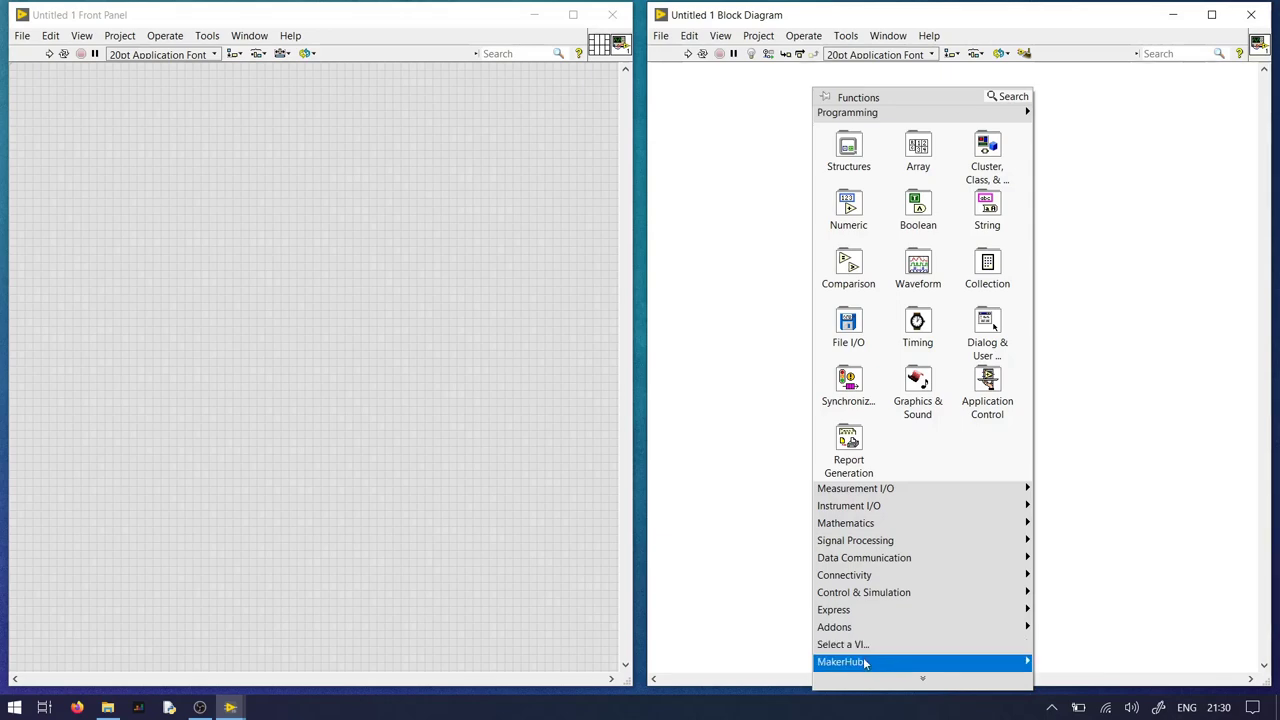
{"action": "mouse_move", "coordinate": [866, 663]}
{"action": "mouse_move", "coordinate": [1064, 645]}
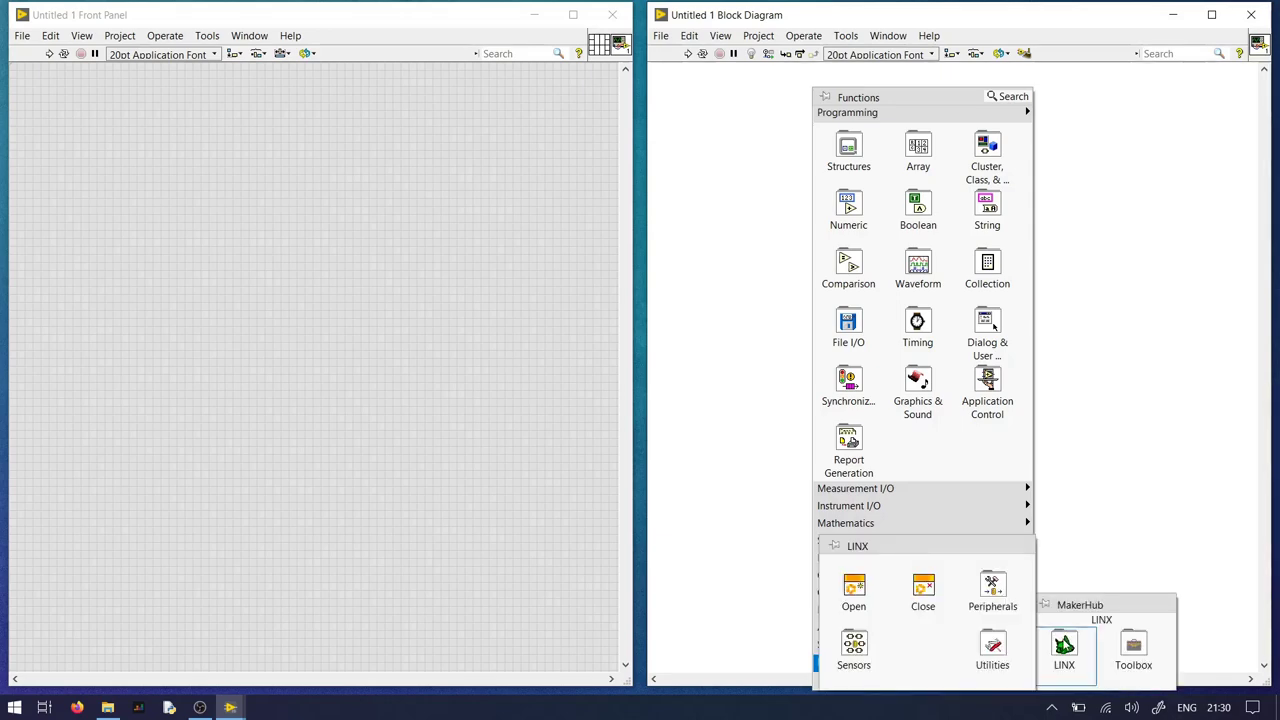